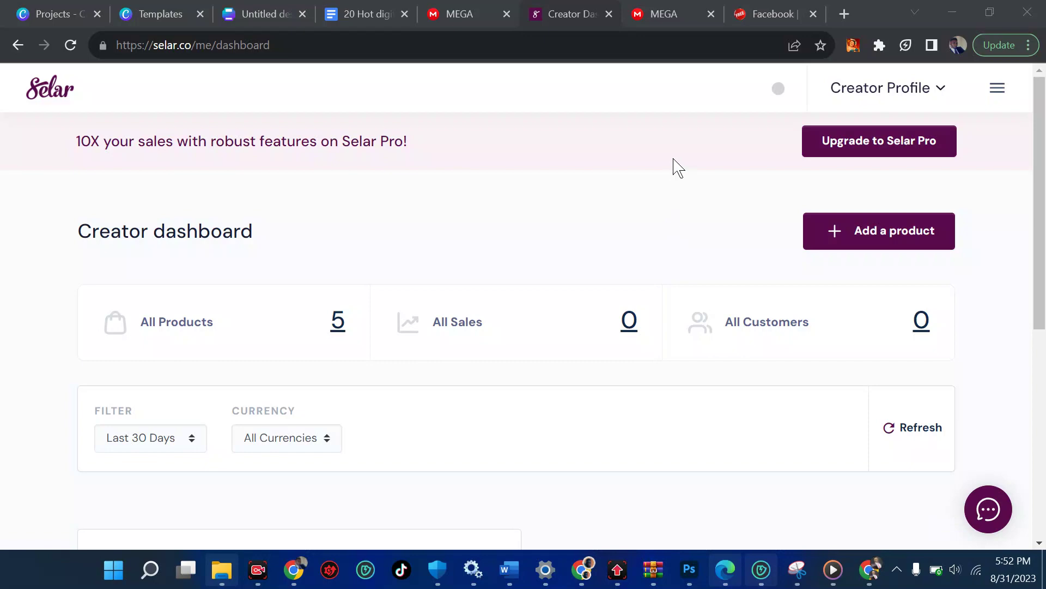
{"action": "scroll", "coordinate": [678, 167], "scroll_direction": "down", "scroll_amount": 5}
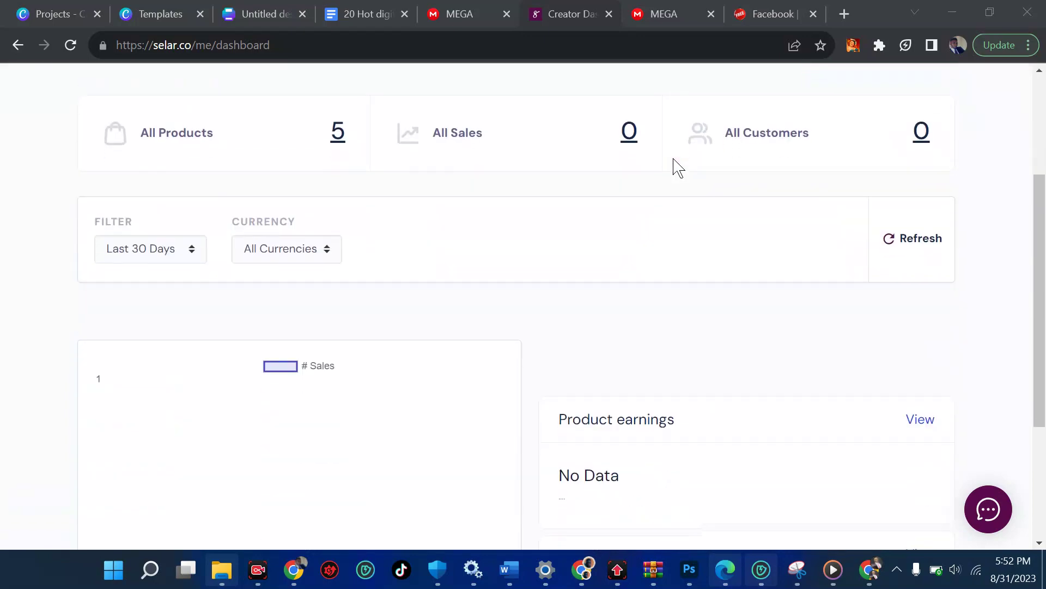
{"action": "scroll", "coordinate": [678, 168], "scroll_direction": "up", "scroll_amount": 1}
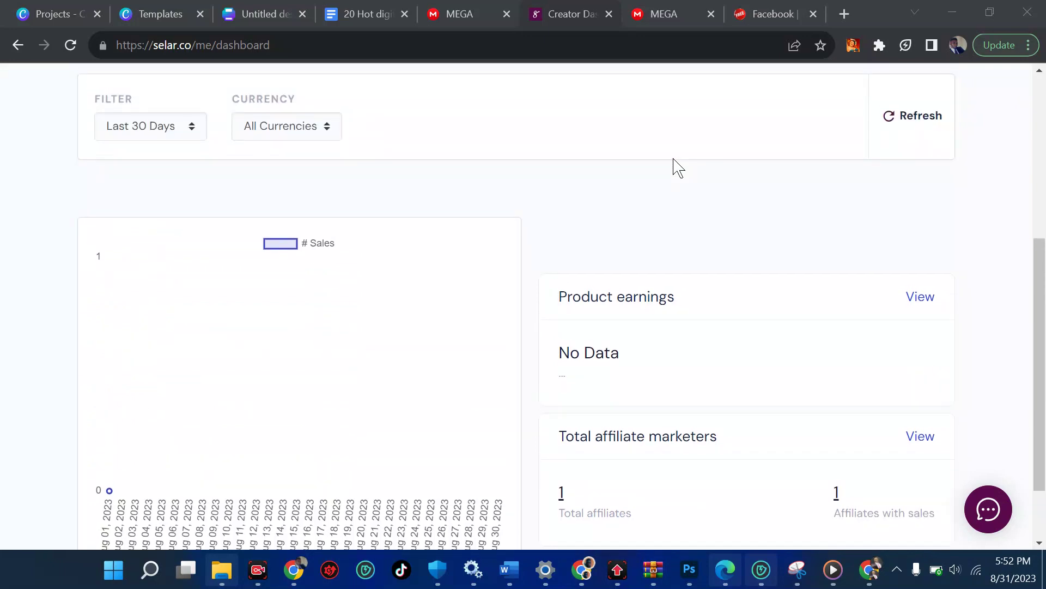
{"action": "scroll", "coordinate": [678, 167], "scroll_direction": "down", "scroll_amount": 1}
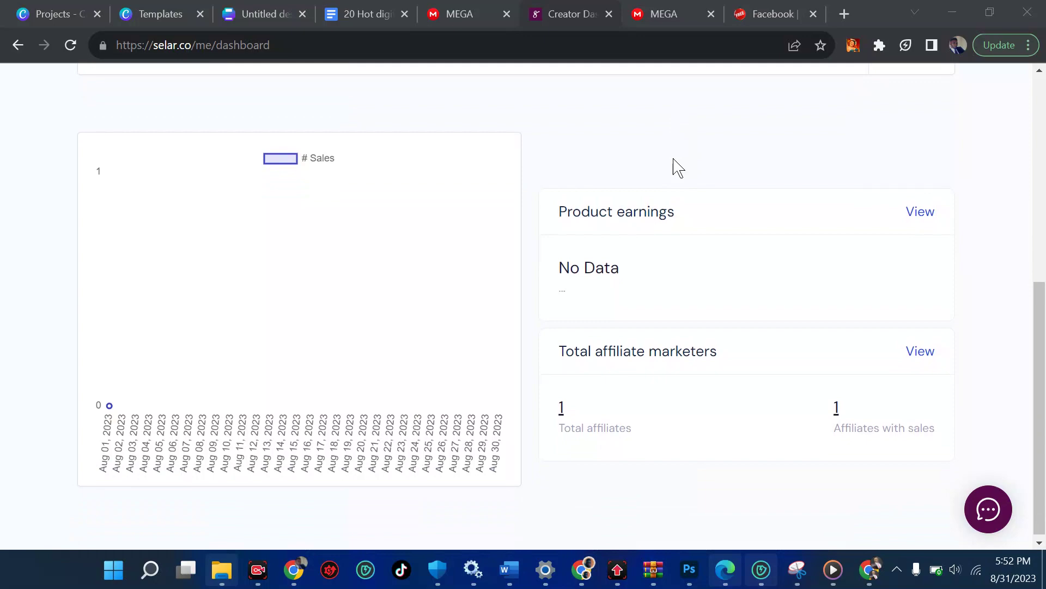
{"action": "scroll", "coordinate": [678, 168], "scroll_direction": "up", "scroll_amount": 2}
{"action": "scroll", "coordinate": [678, 168], "scroll_direction": "up", "scroll_amount": 3}
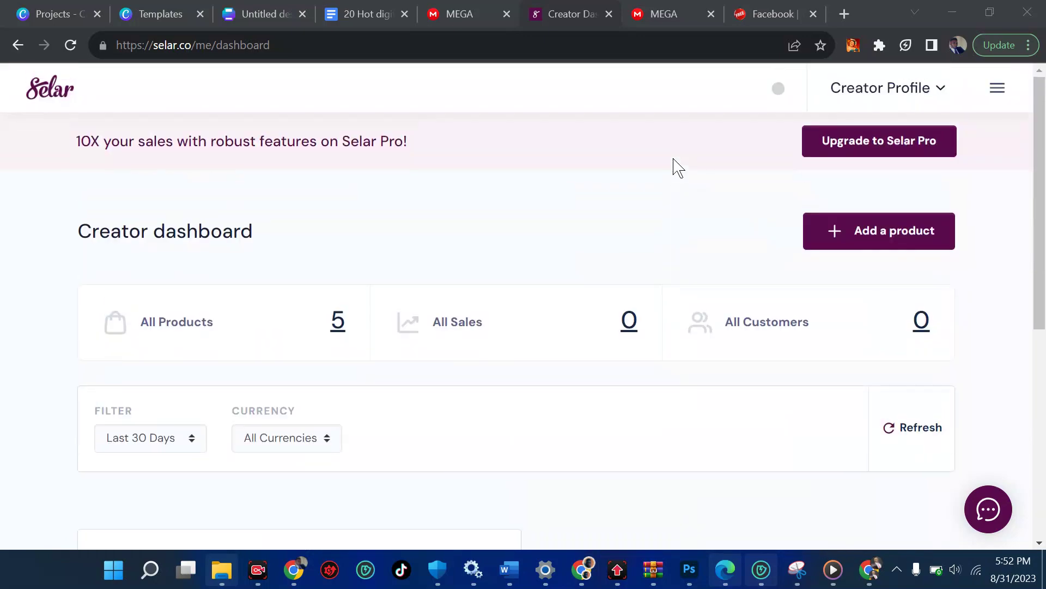
{"action": "scroll", "coordinate": [677, 168], "scroll_direction": "down", "scroll_amount": 2}
{"action": "scroll", "coordinate": [677, 168], "scroll_direction": "up", "scroll_amount": 2}
Browse the Products section in the site navigation menu, then close the menu
{"action": "left_click", "coordinate": [985, 94]}
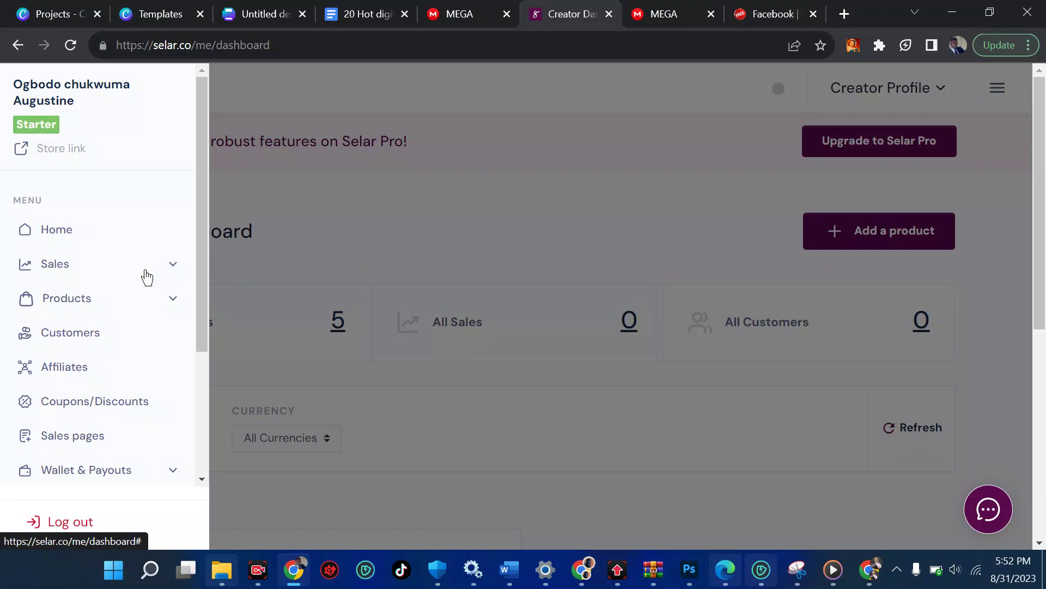
{"action": "left_click", "coordinate": [108, 312]}
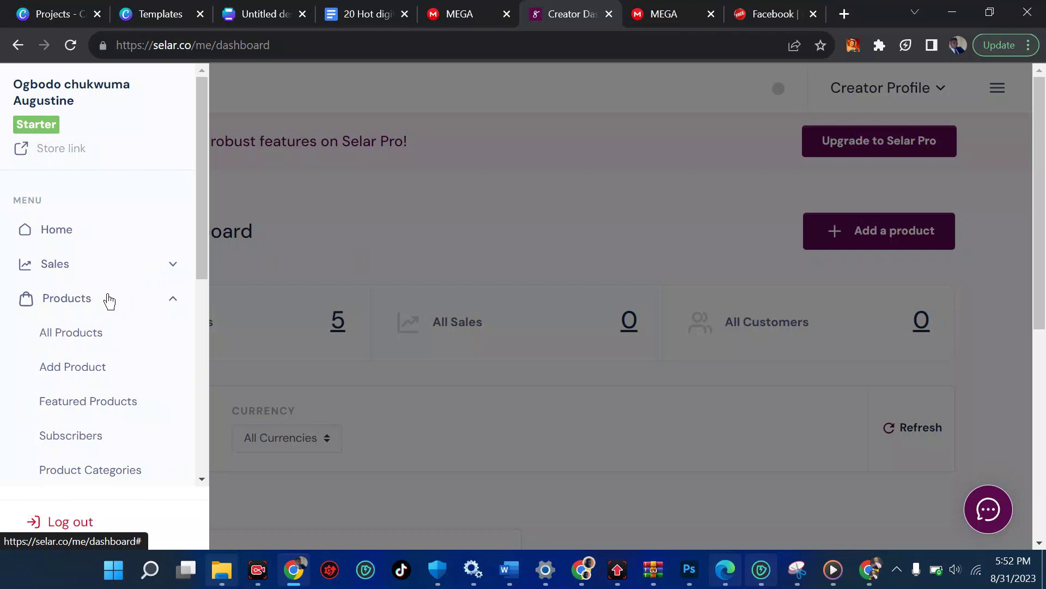
{"action": "left_click", "coordinate": [74, 241]}
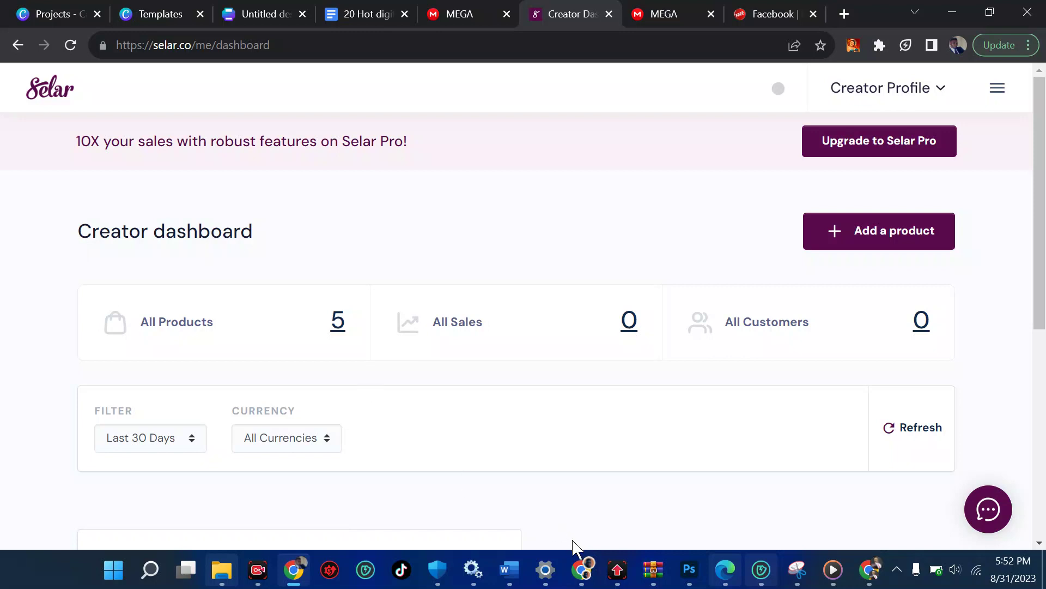
{"action": "mouse_move", "coordinate": [293, 570]}
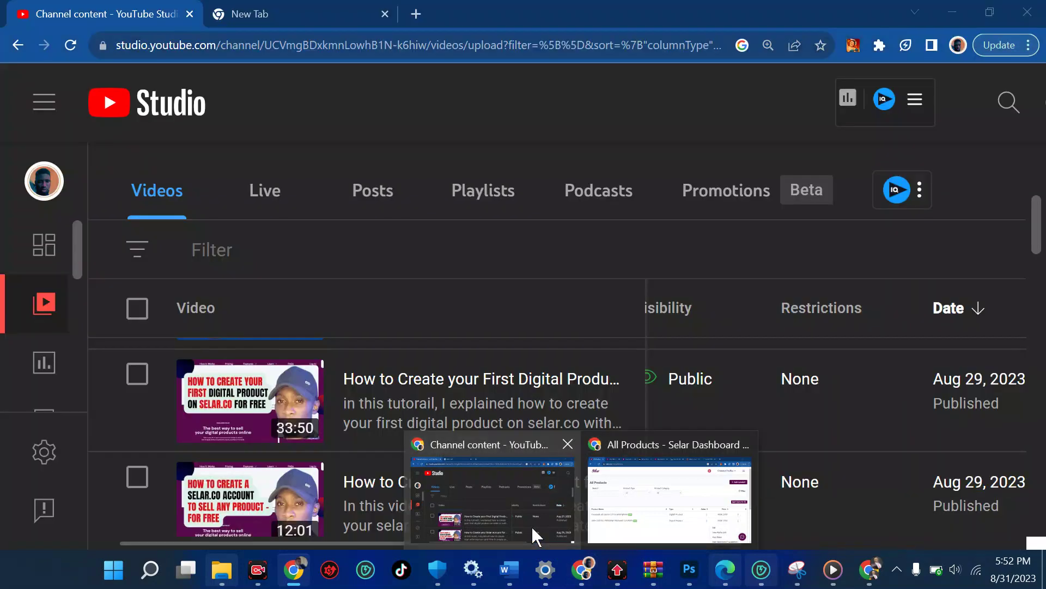
Keep the YouTube Studio list of Selar tutorial videos on screen
{"action": "left_click", "coordinate": [533, 535]}
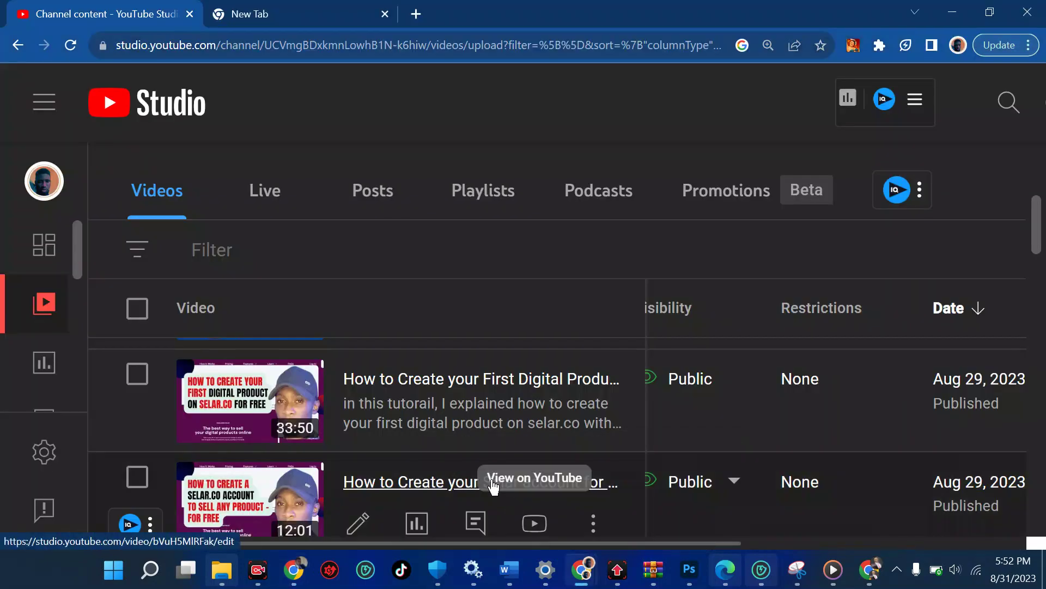
{"action": "scroll", "coordinate": [493, 485], "scroll_direction": "down", "scroll_amount": 1}
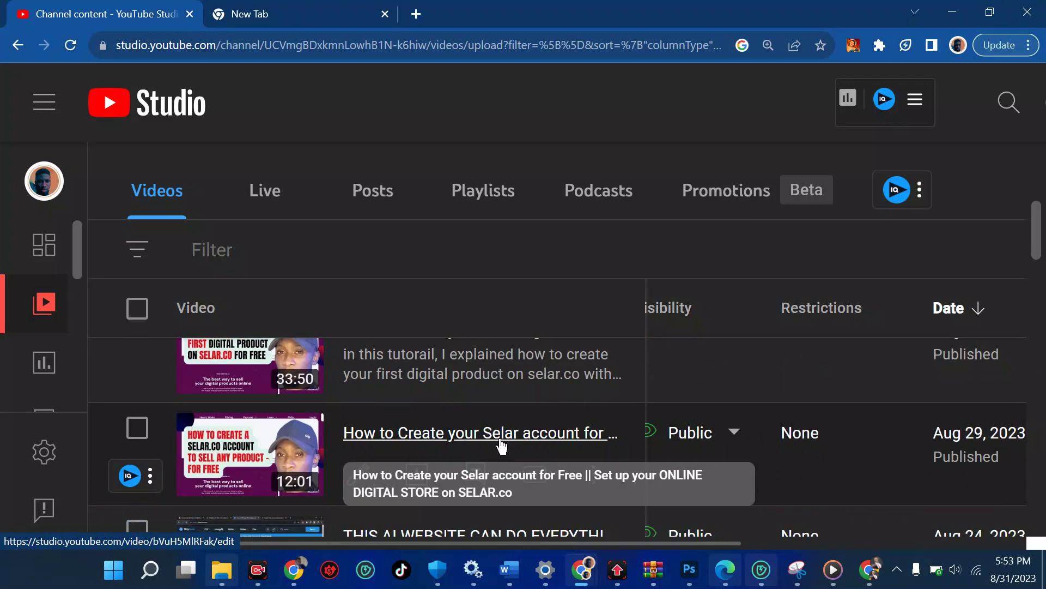
{"action": "scroll", "coordinate": [501, 446], "scroll_direction": "up", "scroll_amount": 1}
{"action": "scroll", "coordinate": [456, 396], "scroll_direction": "up", "scroll_amount": 1}
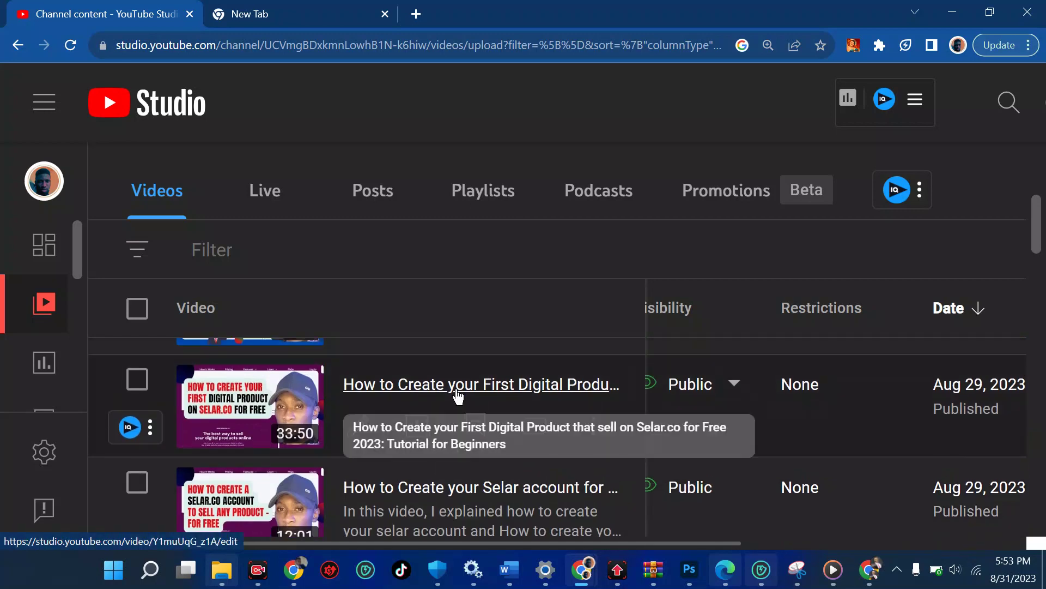
{"action": "scroll", "coordinate": [457, 396], "scroll_direction": "up", "scroll_amount": 2}
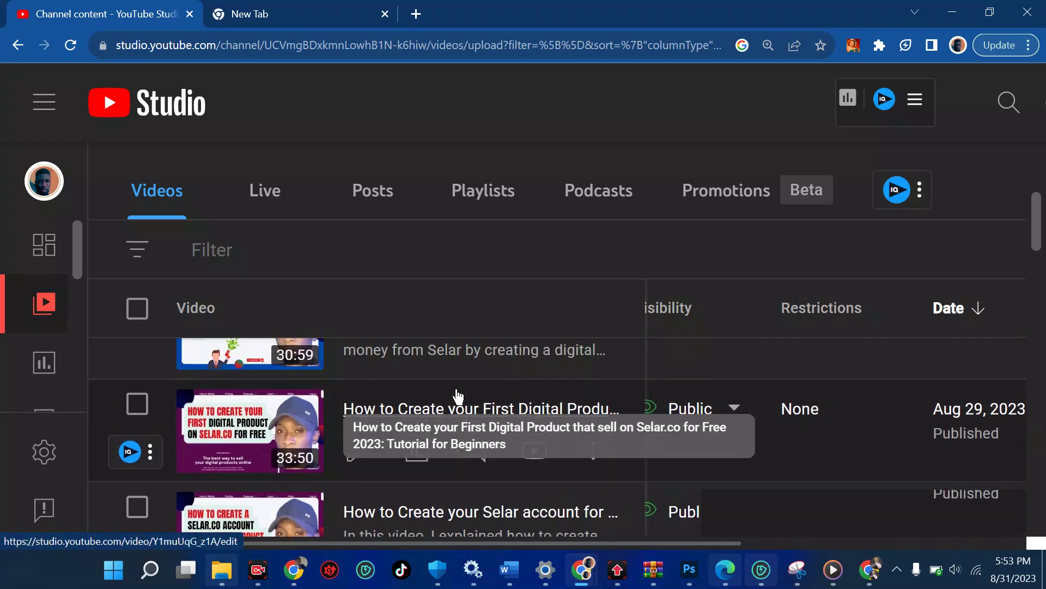
{"action": "scroll", "coordinate": [465, 459], "scroll_direction": "down", "scroll_amount": 1}
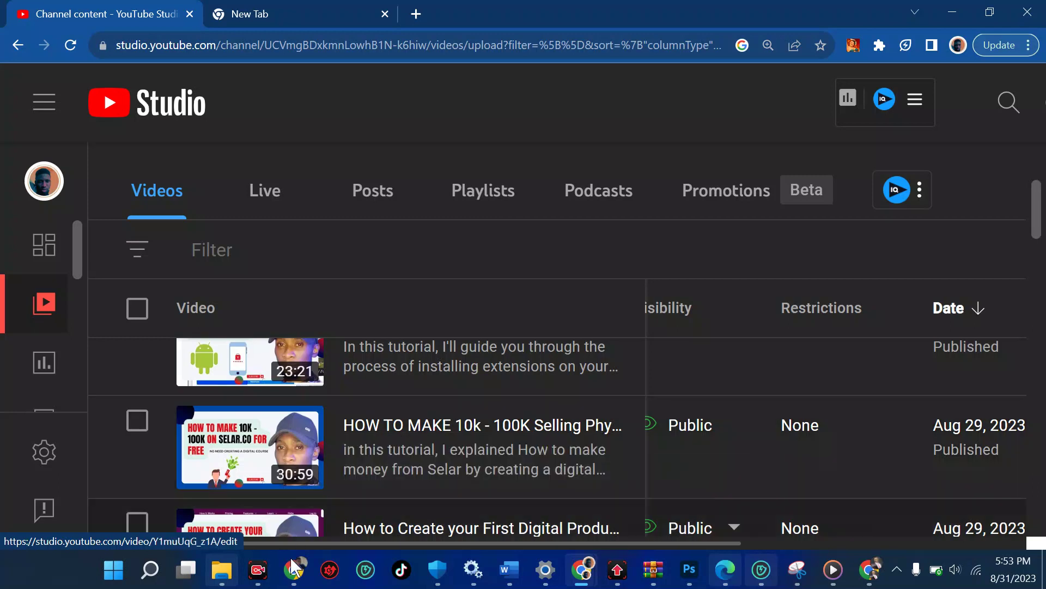
Return to the Selar creator dashboard window from the taskbar
{"action": "mouse_move", "coordinate": [294, 570]}
{"action": "left_click", "coordinate": [294, 523]}
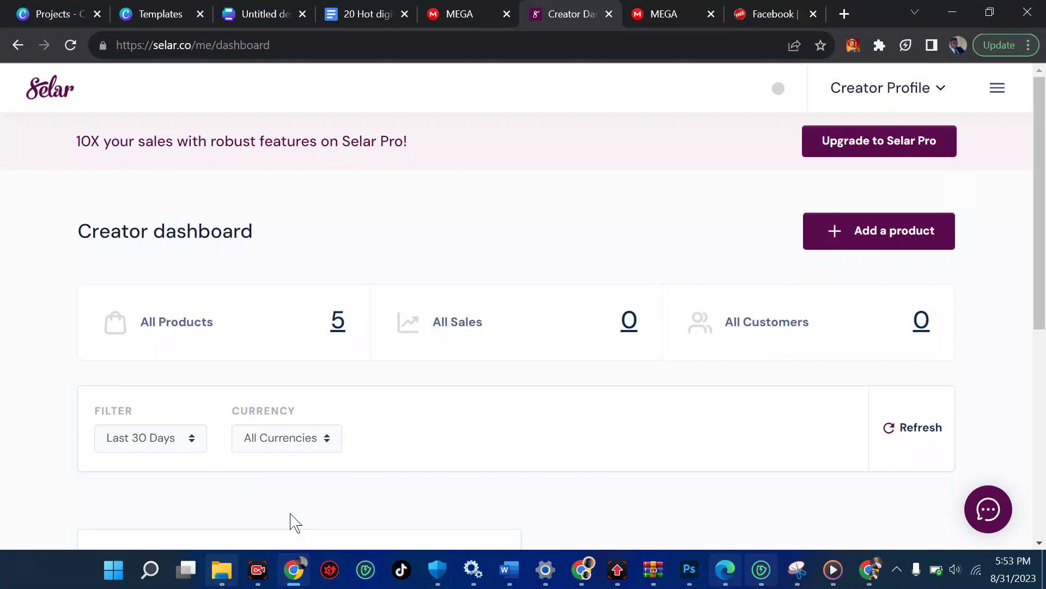
{"action": "scroll", "coordinate": [295, 524], "scroll_direction": "down", "scroll_amount": 2}
{"action": "scroll", "coordinate": [294, 523], "scroll_direction": "down", "scroll_amount": 2}
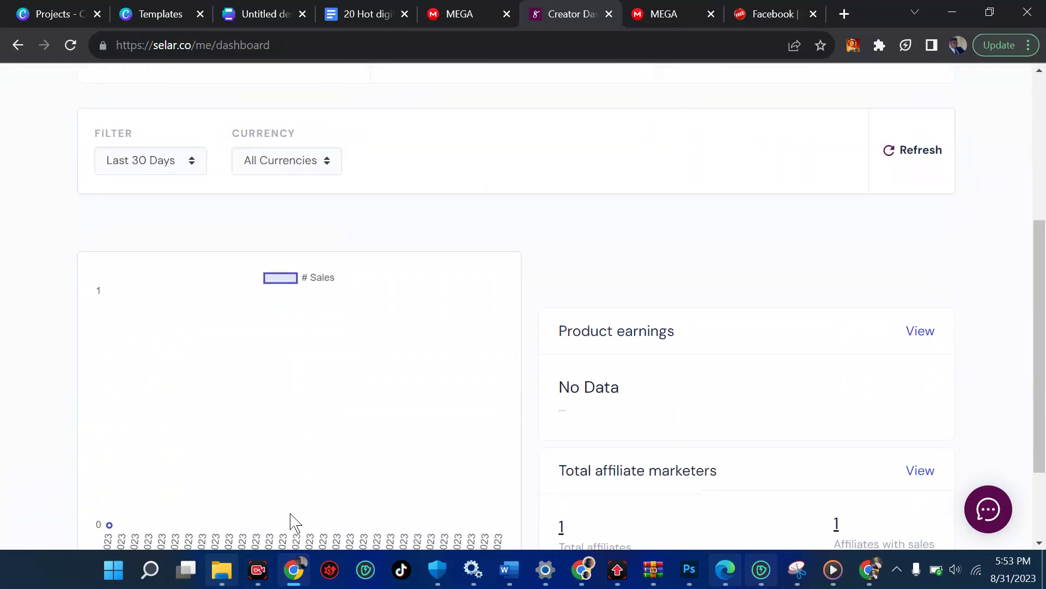
{"action": "scroll", "coordinate": [294, 523], "scroll_direction": "up", "scroll_amount": 3}
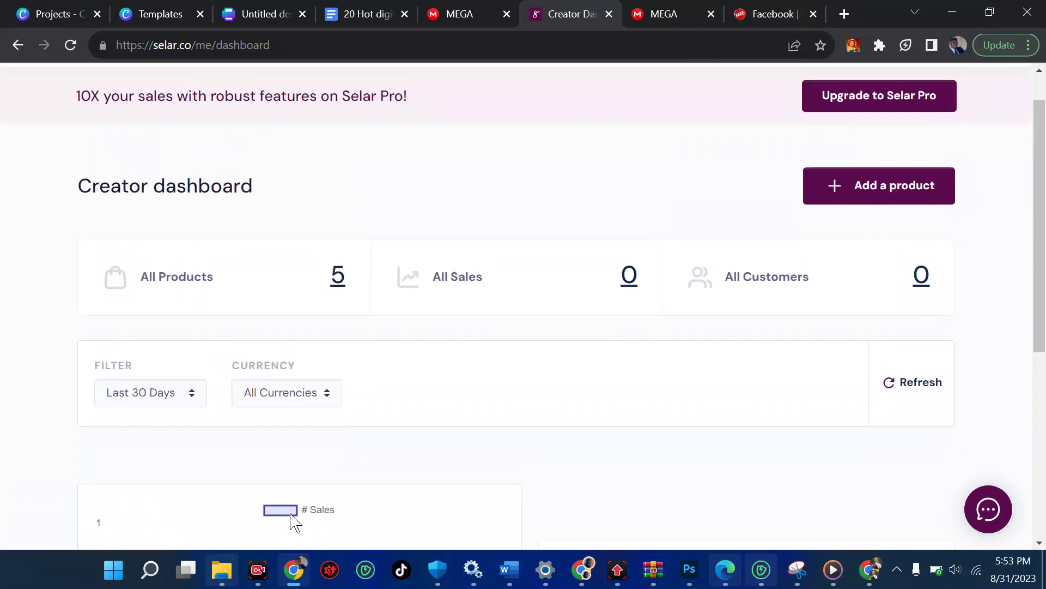
{"action": "scroll", "coordinate": [294, 524], "scroll_direction": "down", "scroll_amount": 1}
{"action": "scroll", "coordinate": [295, 523], "scroll_direction": "up", "scroll_amount": 2}
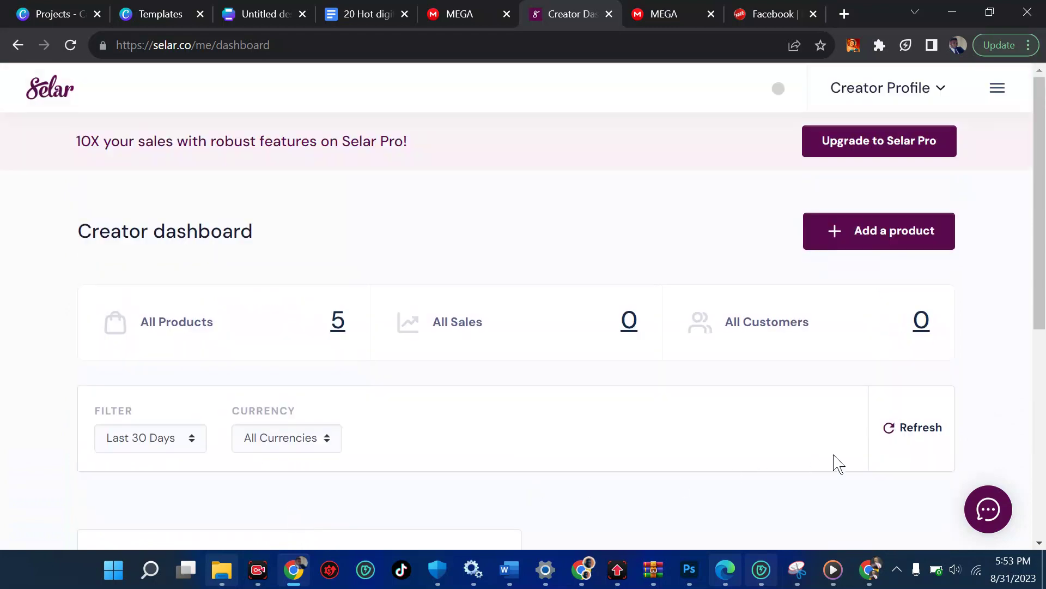
Start adding a new product to reach the product type choices
{"action": "left_click", "coordinate": [843, 234]}
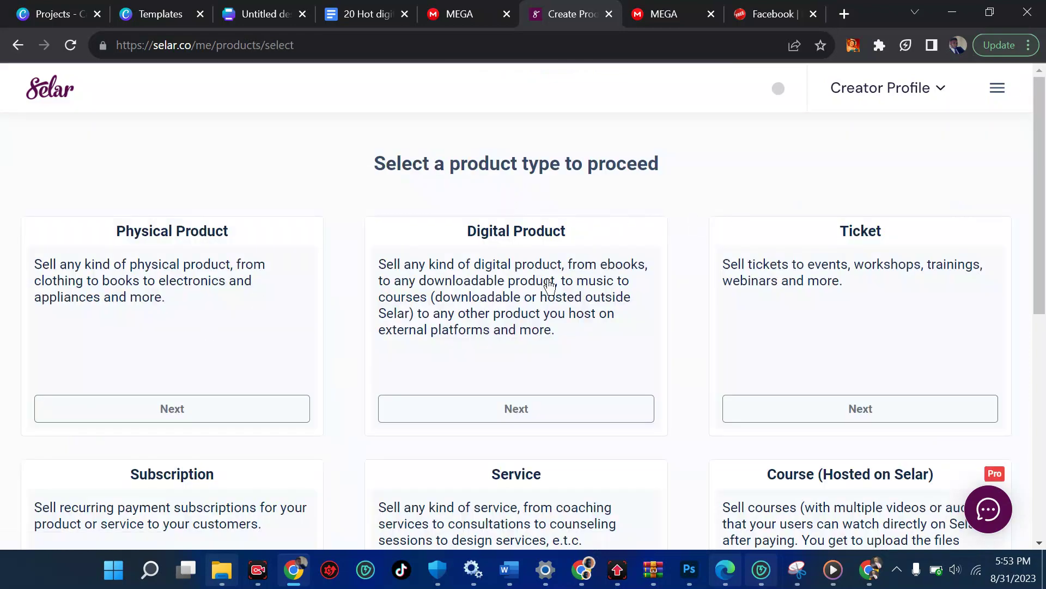
{"action": "scroll", "coordinate": [547, 286], "scroll_direction": "down", "scroll_amount": 1}
{"action": "scroll", "coordinate": [819, 242], "scroll_direction": "down", "scroll_amount": 1}
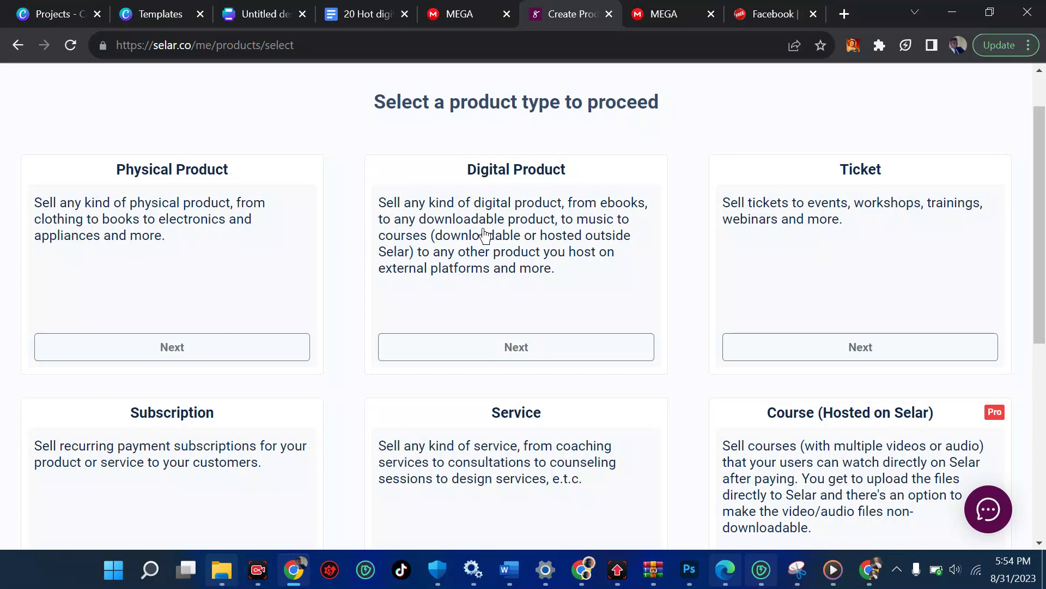
{"action": "scroll", "coordinate": [589, 249], "scroll_direction": "up", "scroll_amount": 1}
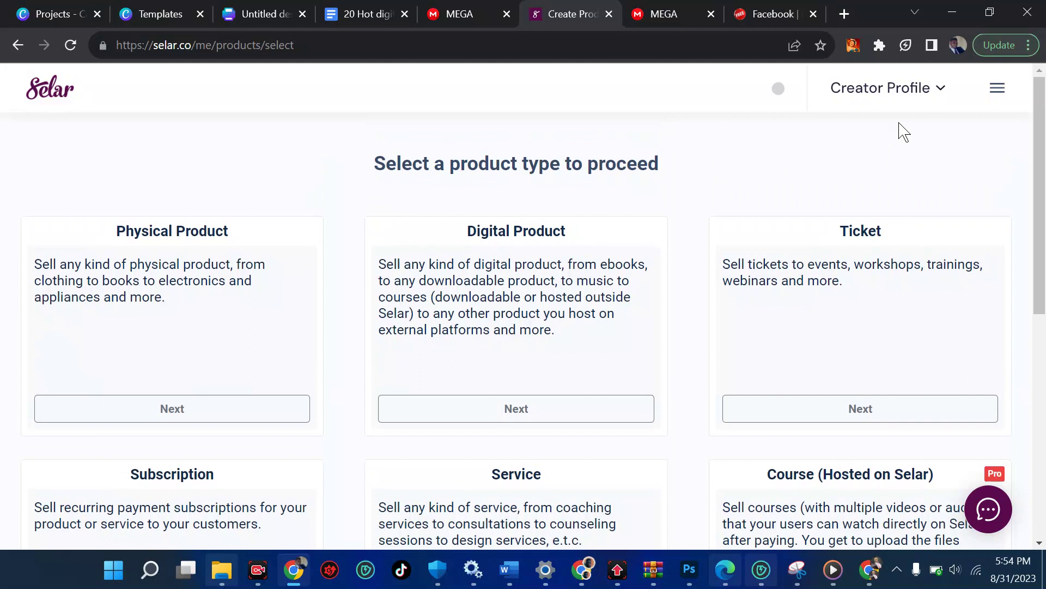
Switch the account from the creator profile to the affiliate profile
{"action": "left_click", "coordinate": [907, 101]}
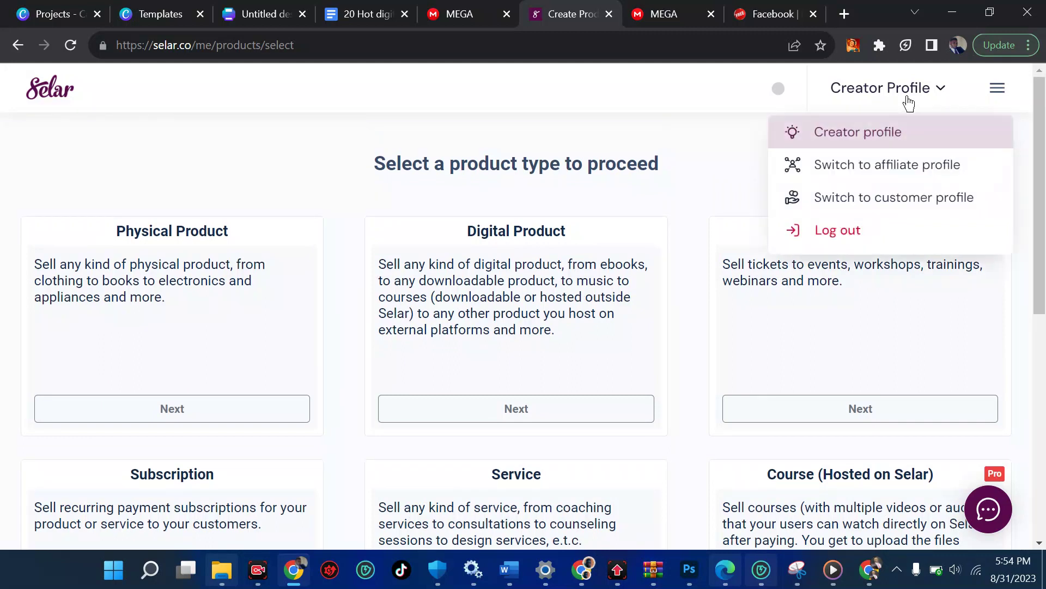
{"action": "left_click", "coordinate": [862, 173]}
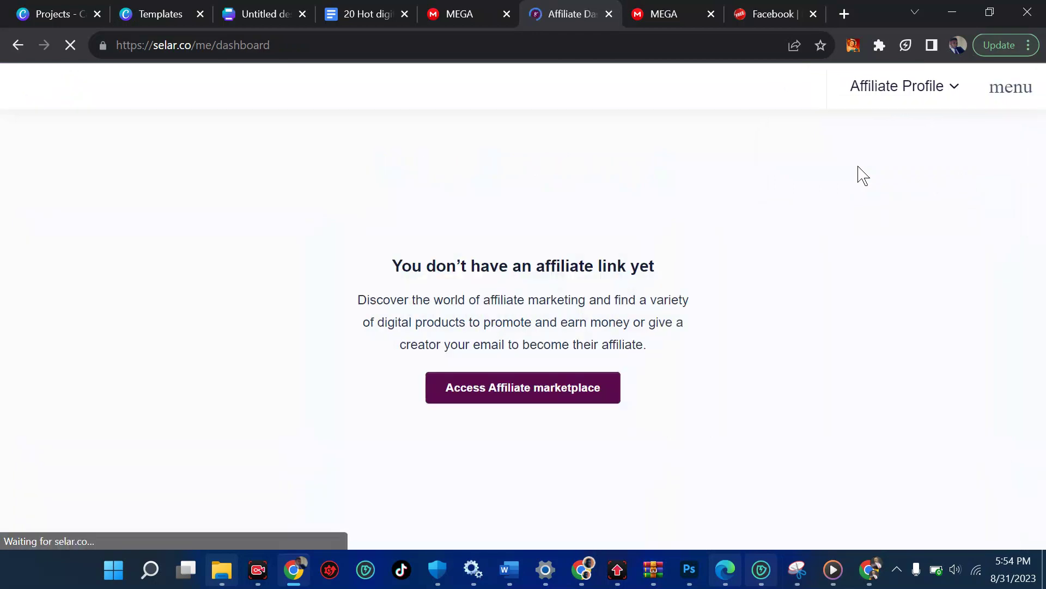
{"action": "scroll", "coordinate": [863, 176], "scroll_direction": "down", "scroll_amount": 1}
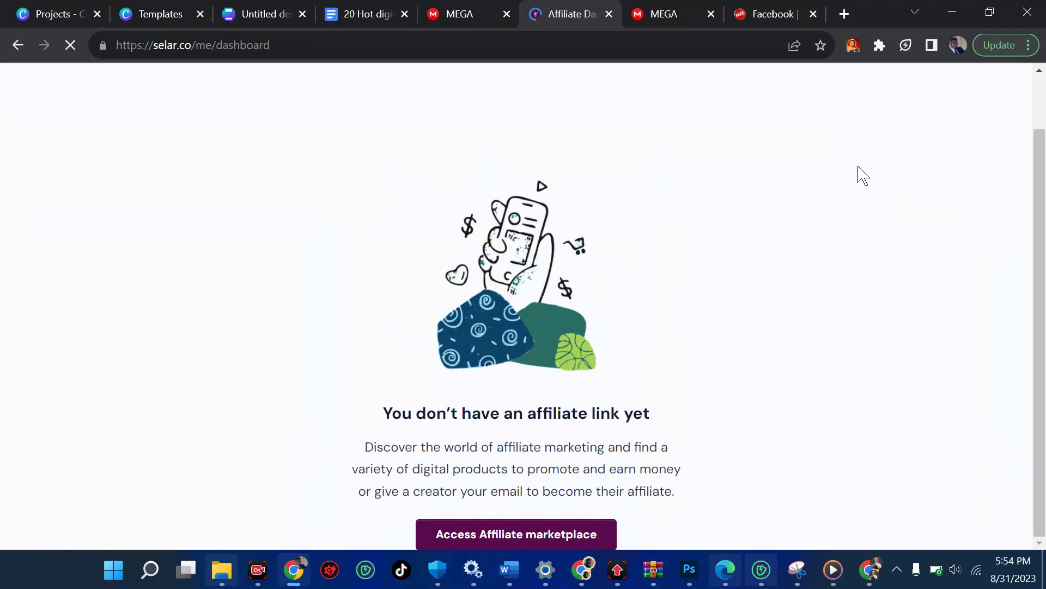
Get started with the Affiliate Network plan at the NGN 2,000 yearly price
{"action": "left_click", "coordinate": [574, 536]}
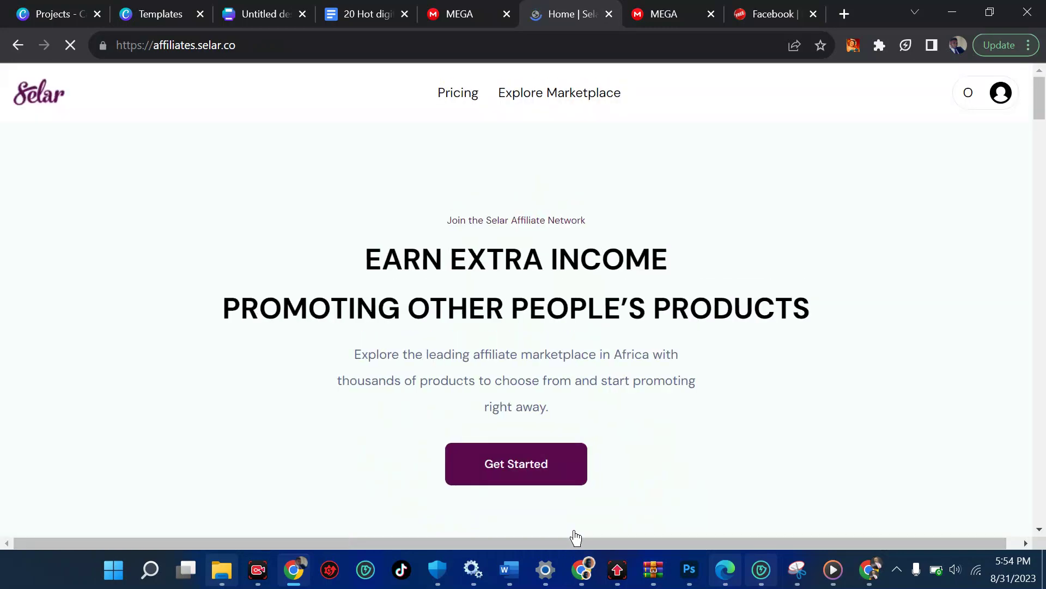
{"action": "left_click", "coordinate": [496, 478]}
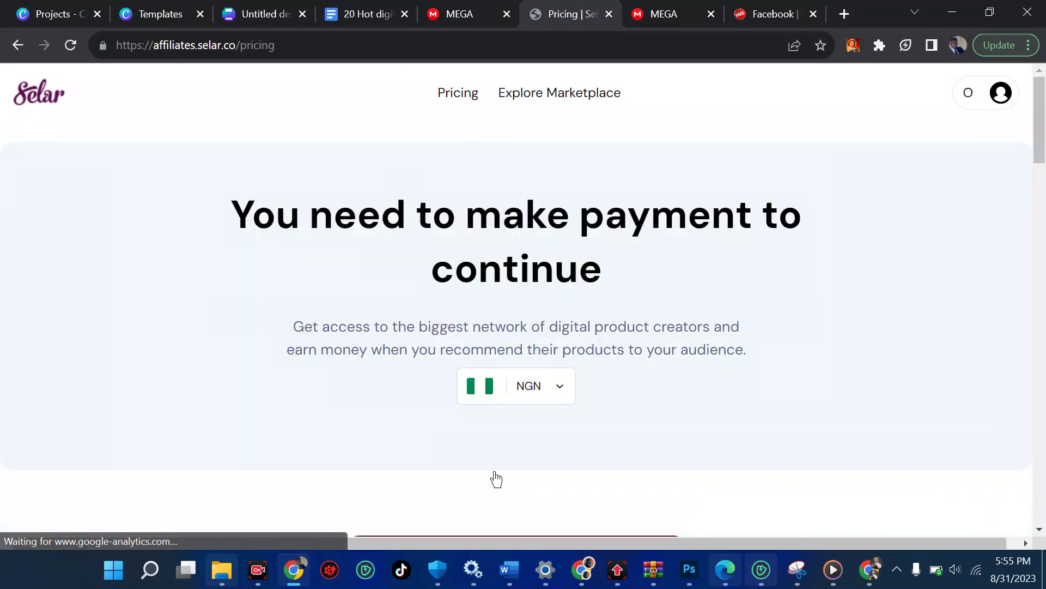
{"action": "scroll", "coordinate": [496, 479], "scroll_direction": "down", "scroll_amount": 1}
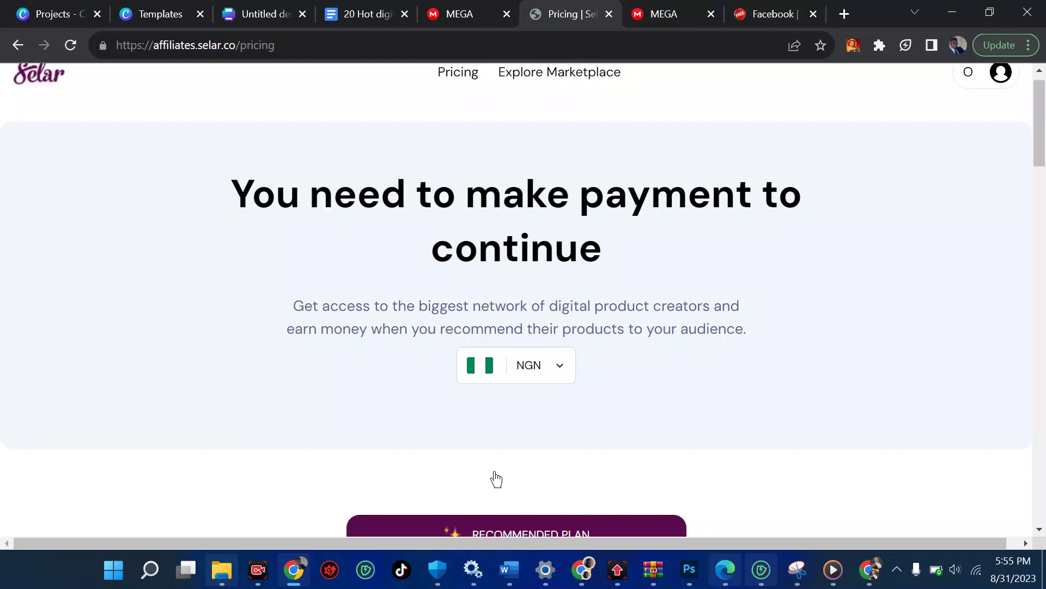
{"action": "scroll", "coordinate": [497, 479], "scroll_direction": "down", "scroll_amount": 2}
{"action": "scroll", "coordinate": [496, 479], "scroll_direction": "down", "scroll_amount": 2}
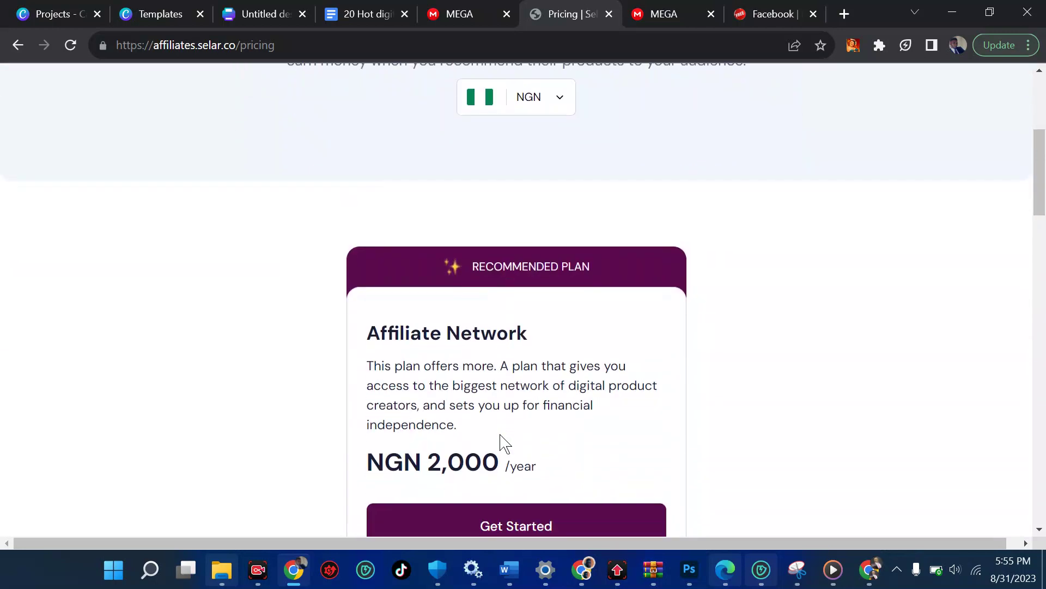
{"action": "left_click_drag", "start_coordinate": [507, 452], "coordinate": [430, 452]}
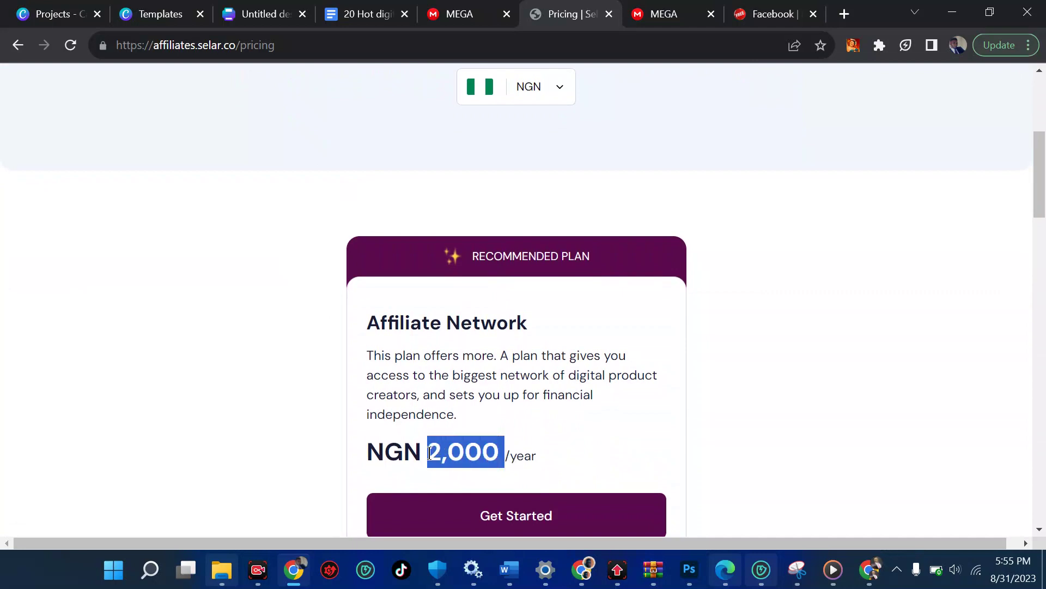
{"action": "scroll", "coordinate": [429, 450], "scroll_direction": "down", "scroll_amount": 1}
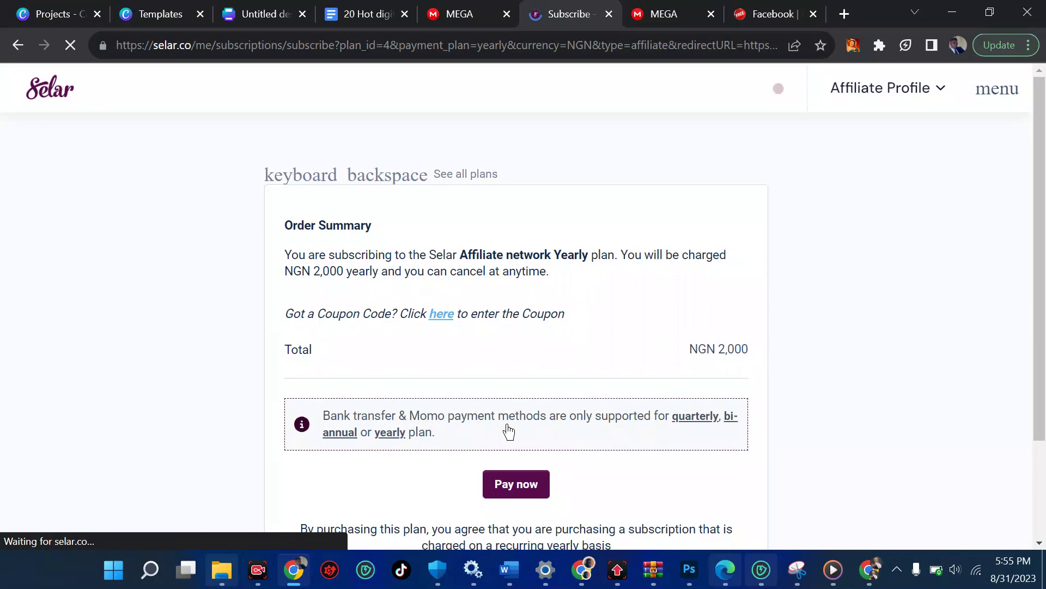
{"action": "scroll", "coordinate": [507, 431], "scroll_direction": "down", "scroll_amount": 2}
{"action": "scroll", "coordinate": [508, 431], "scroll_direction": "down", "scroll_amount": 2}
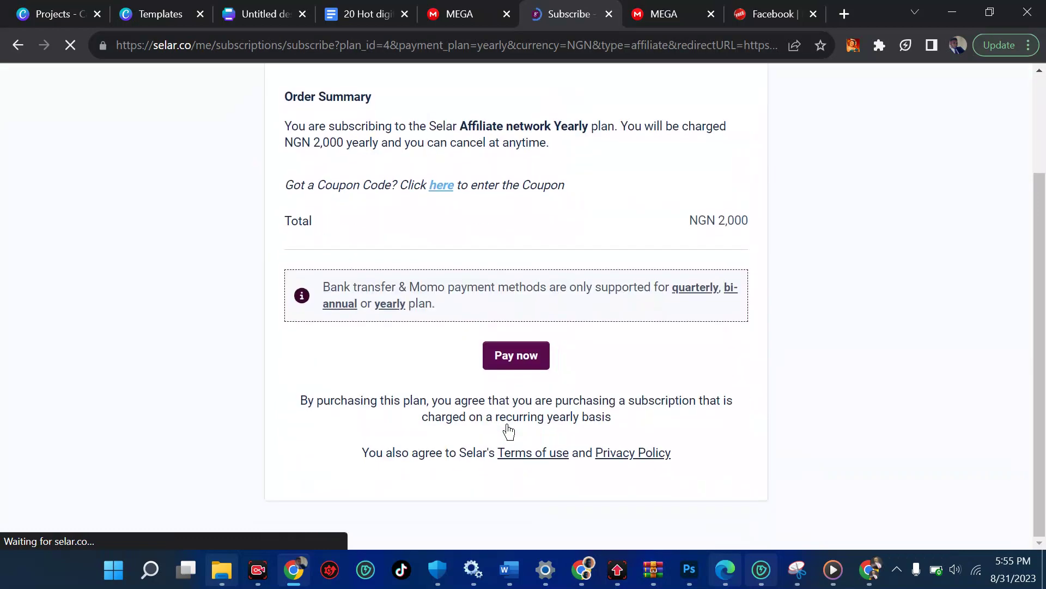
{"action": "scroll", "coordinate": [509, 431], "scroll_direction": "up", "scroll_amount": 2}
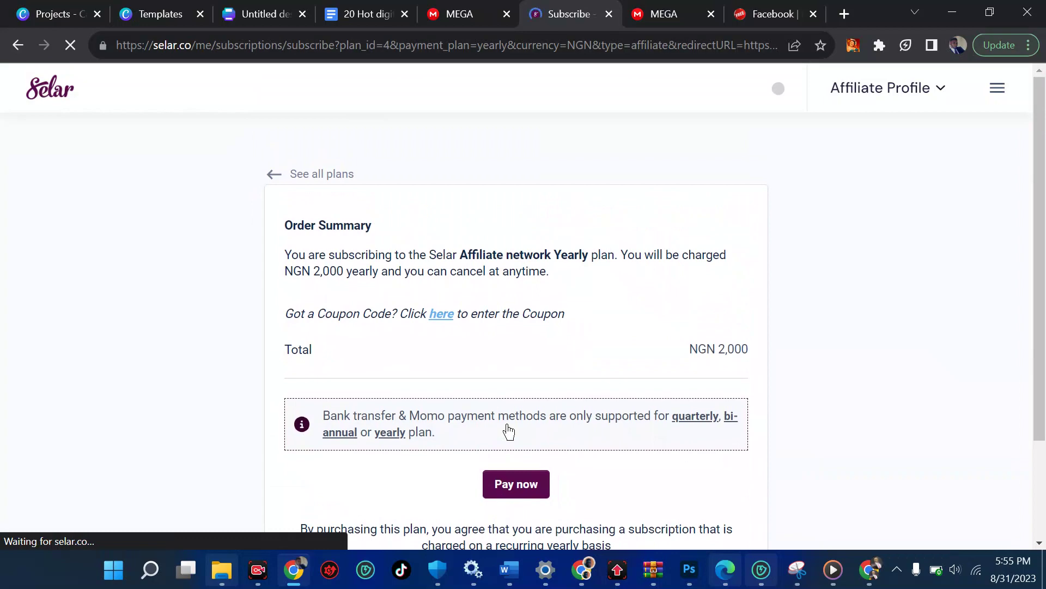
{"action": "scroll", "coordinate": [509, 432], "scroll_direction": "down", "scroll_amount": 2}
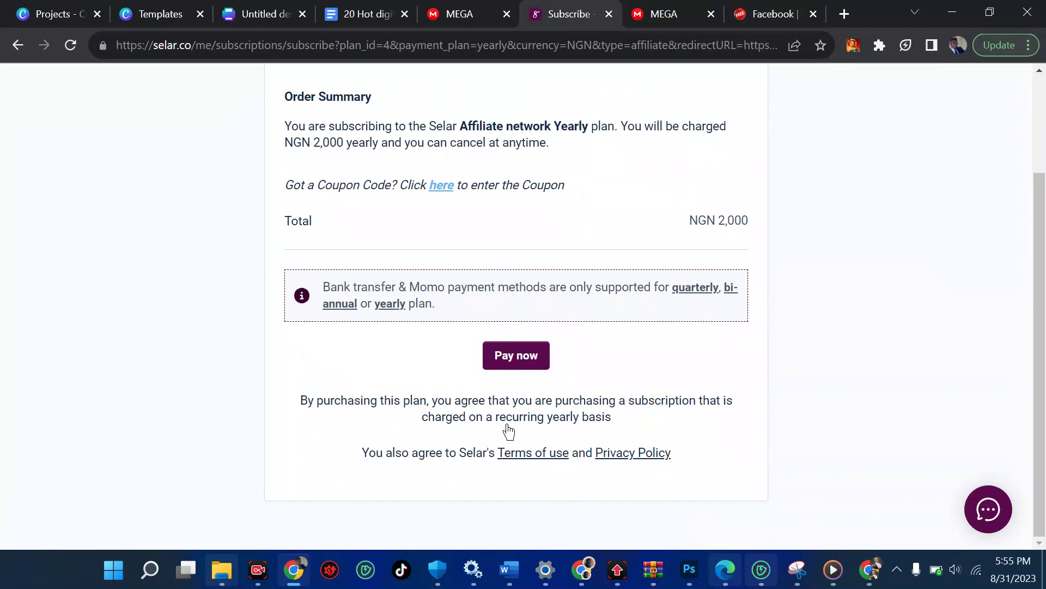
{"action": "scroll", "coordinate": [509, 432], "scroll_direction": "up", "scroll_amount": 2}
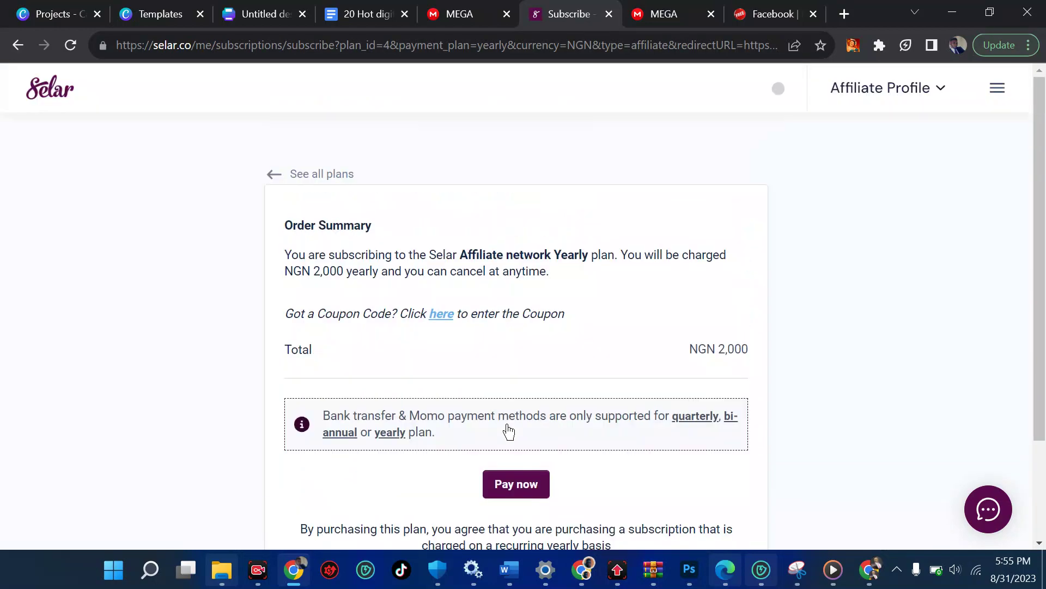
{"action": "scroll", "coordinate": [509, 432], "scroll_direction": "down", "scroll_amount": 2}
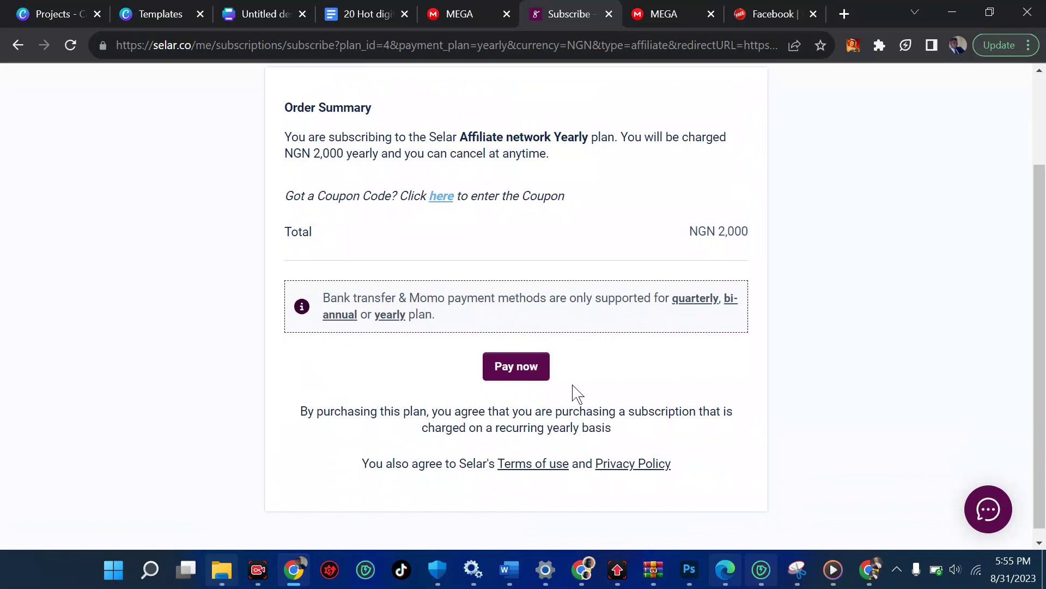
{"action": "scroll", "coordinate": [573, 388], "scroll_direction": "up", "scroll_amount": 2}
{"action": "scroll", "coordinate": [572, 388], "scroll_direction": "down", "scroll_amount": 1}
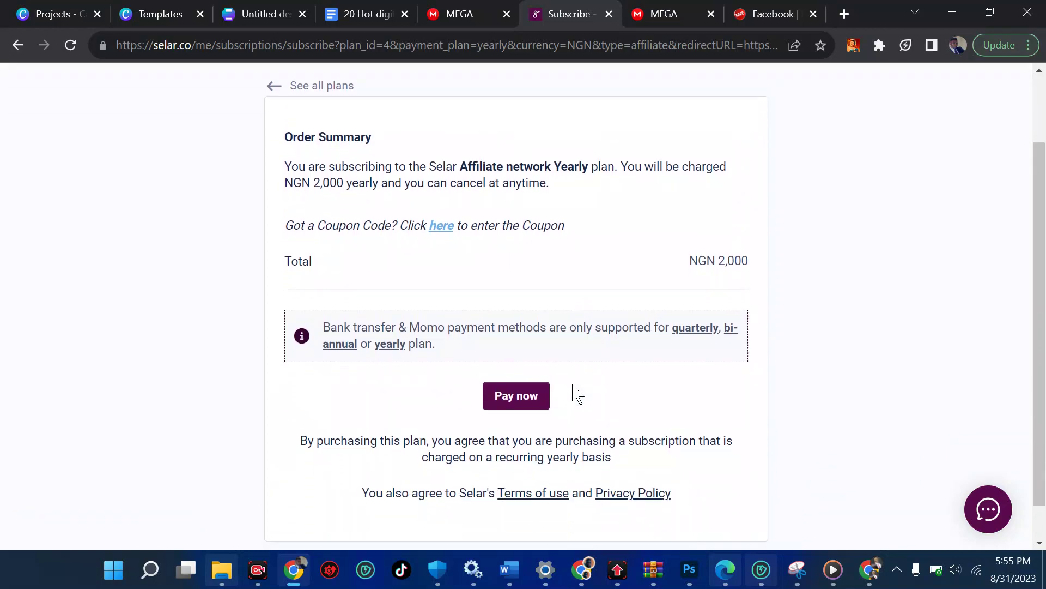
{"action": "scroll", "coordinate": [574, 393], "scroll_direction": "up", "scroll_amount": 1}
{"action": "scroll", "coordinate": [573, 394], "scroll_direction": "down", "scroll_amount": 1}
{"action": "scroll", "coordinate": [573, 394], "scroll_direction": "up", "scroll_amount": 1}
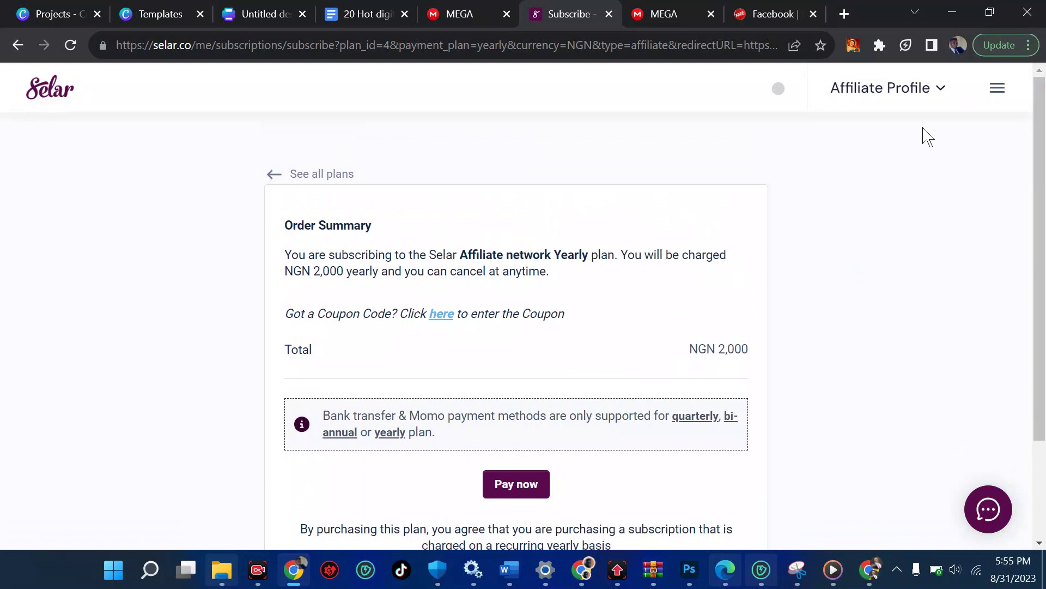
Switch back to the creator profile and bring up the site navigation
{"action": "left_click", "coordinate": [915, 103]}
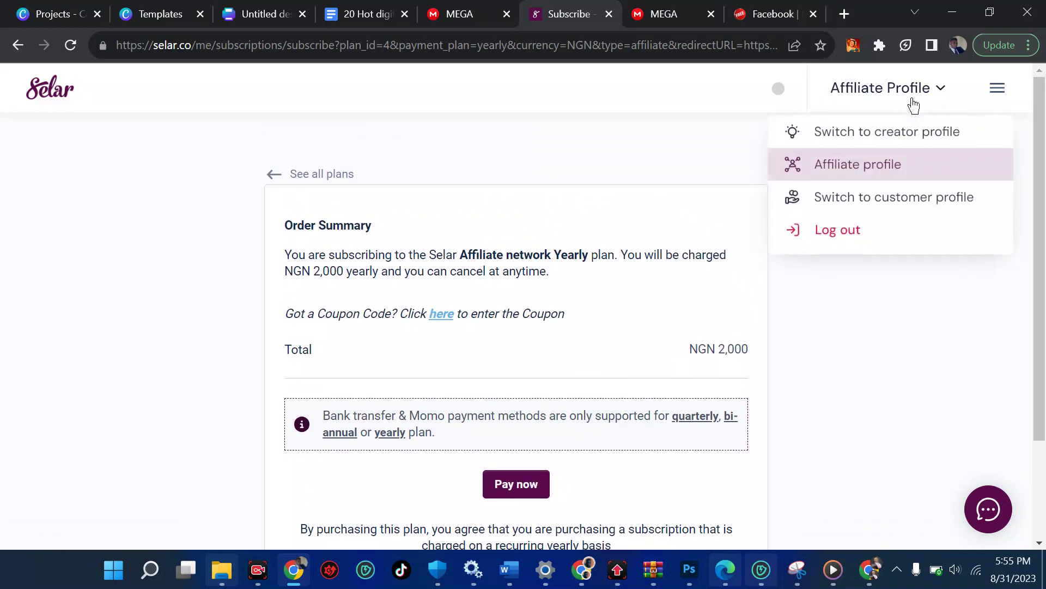
{"action": "left_click", "coordinate": [886, 132]}
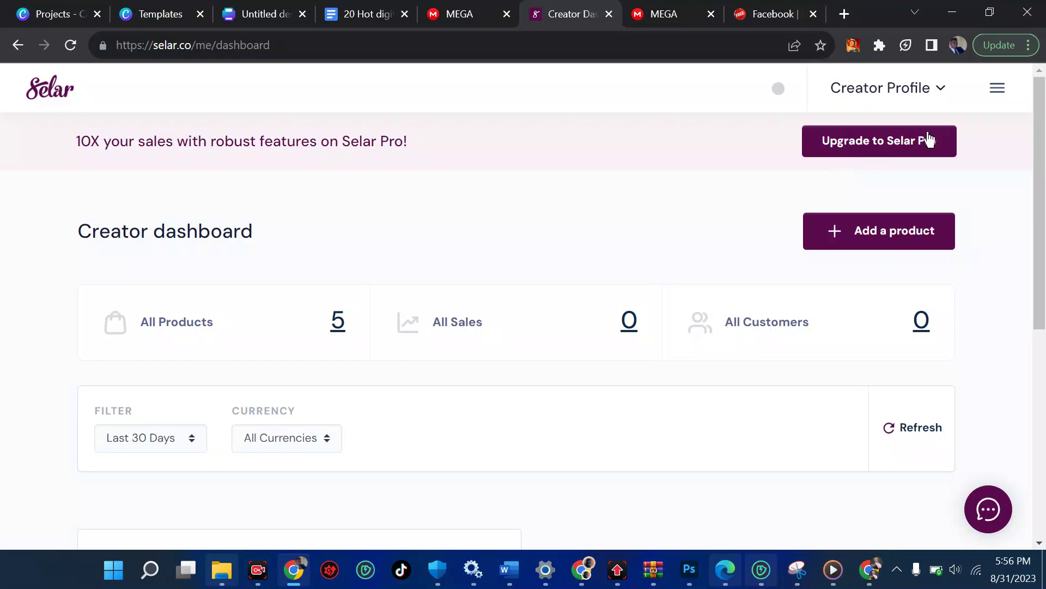
{"action": "left_click", "coordinate": [994, 91]}
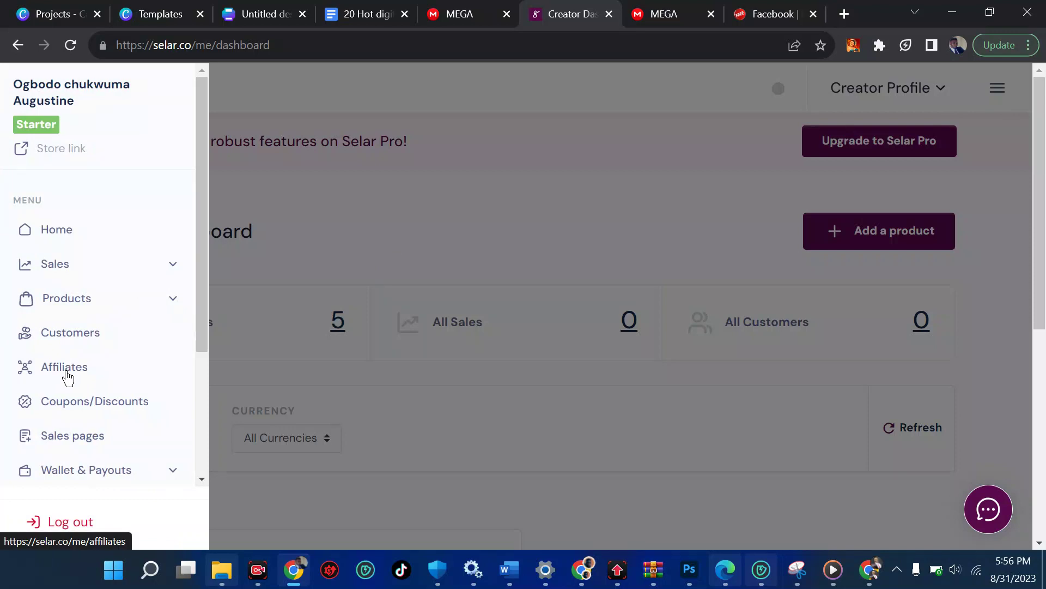
Go to the Sales pages list with the single Facebok Page entry
{"action": "left_click", "coordinate": [94, 449]}
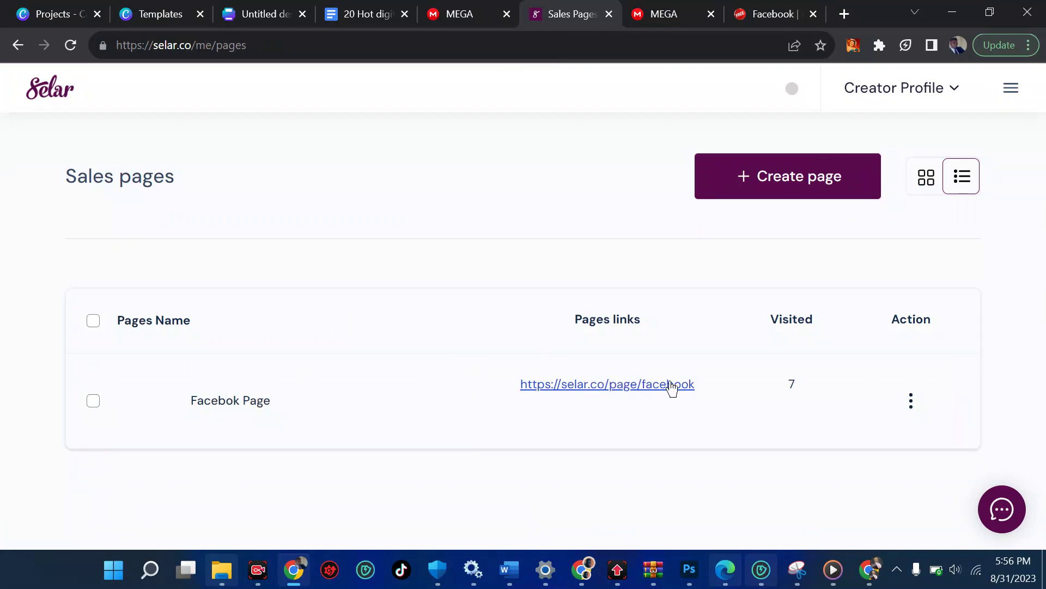
{"action": "left_click", "coordinate": [1011, 88]}
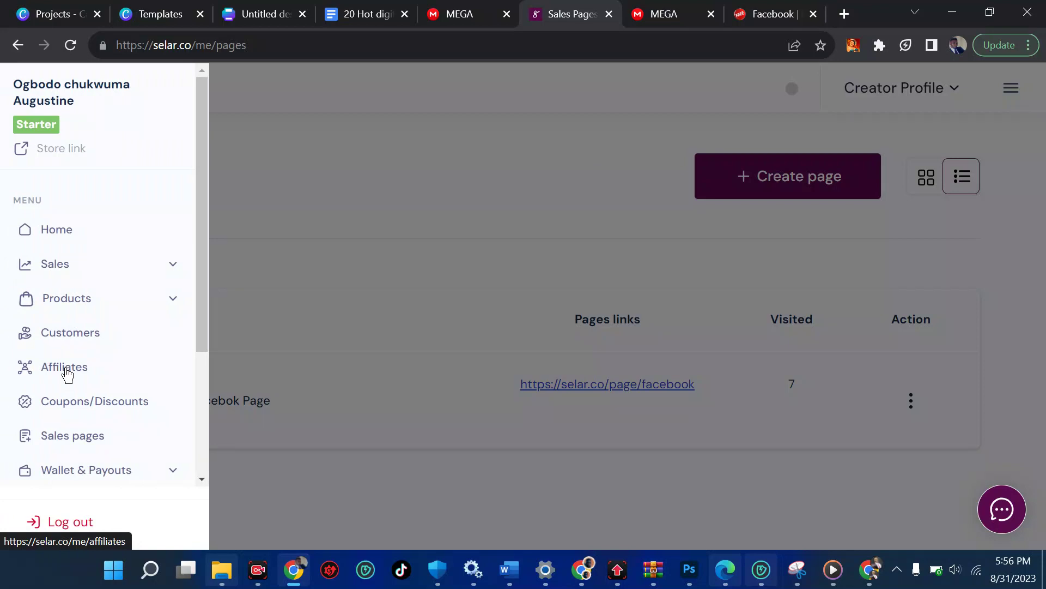
Go to the Affiliates list showing the All Products affiliate on 50% commission
{"action": "left_click", "coordinate": [66, 370]}
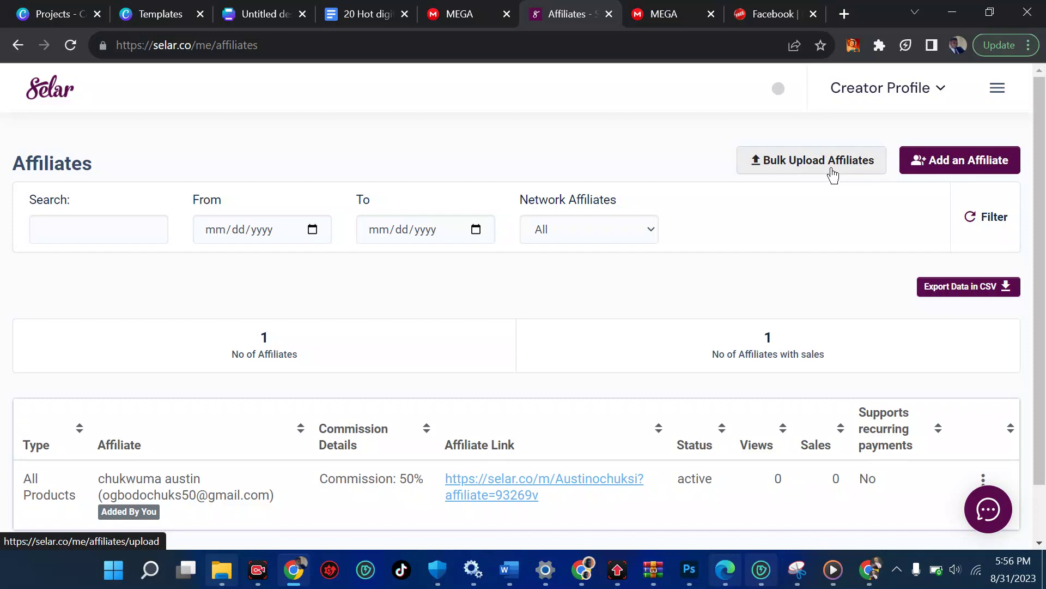
Begin a new affiliate with a cleared percentage and the type set to Single Product
{"action": "left_click", "coordinate": [946, 173]}
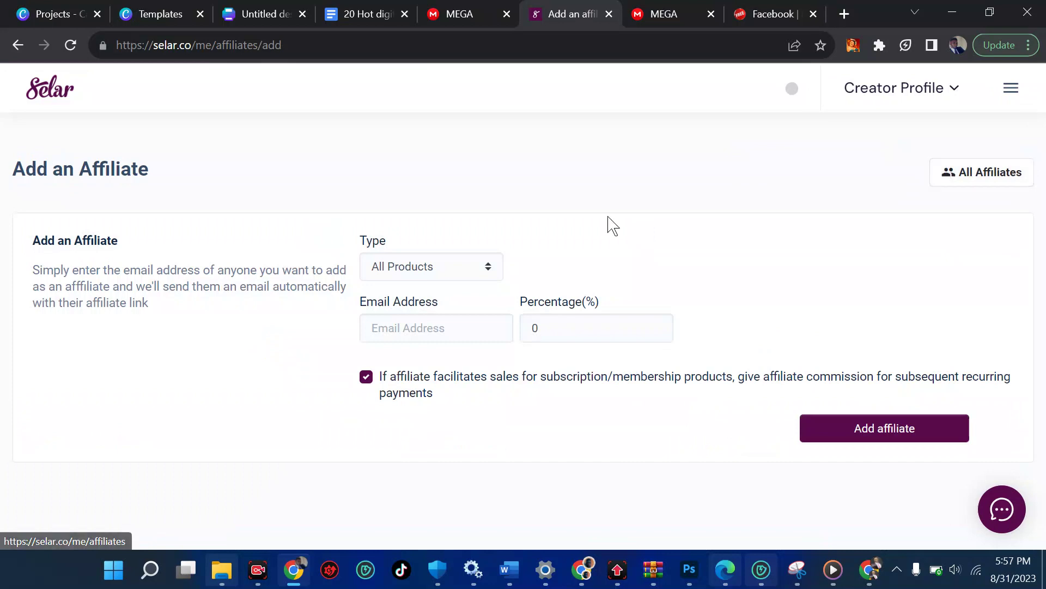
{"action": "left_click", "coordinate": [409, 326]}
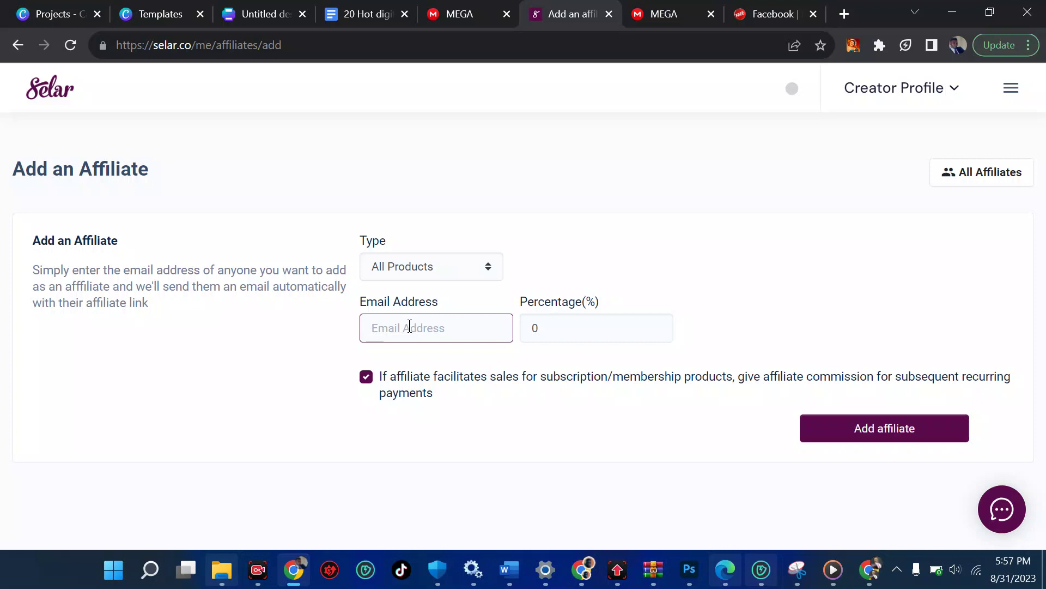
{"action": "left_click", "coordinate": [560, 334]}
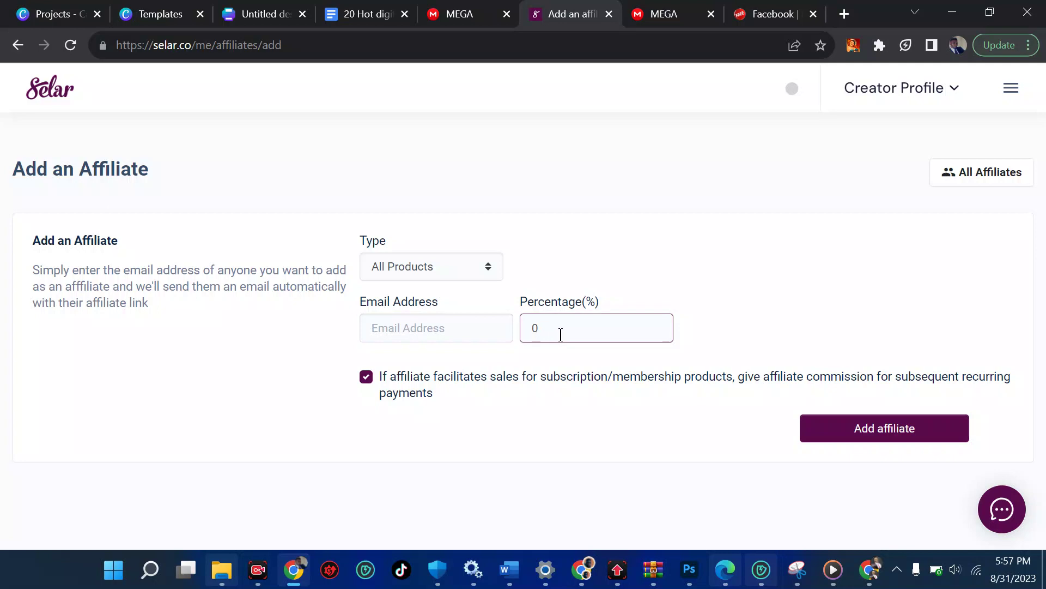
{"action": "key", "text": "BackSpace"}
{"action": "left_click", "coordinate": [439, 268]}
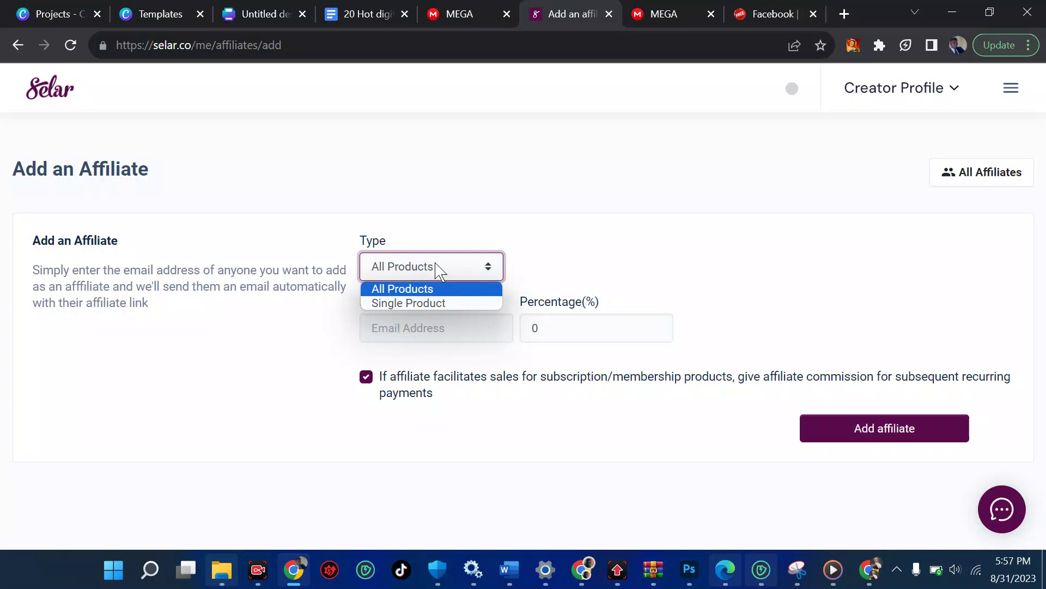
{"action": "left_click", "coordinate": [642, 159]}
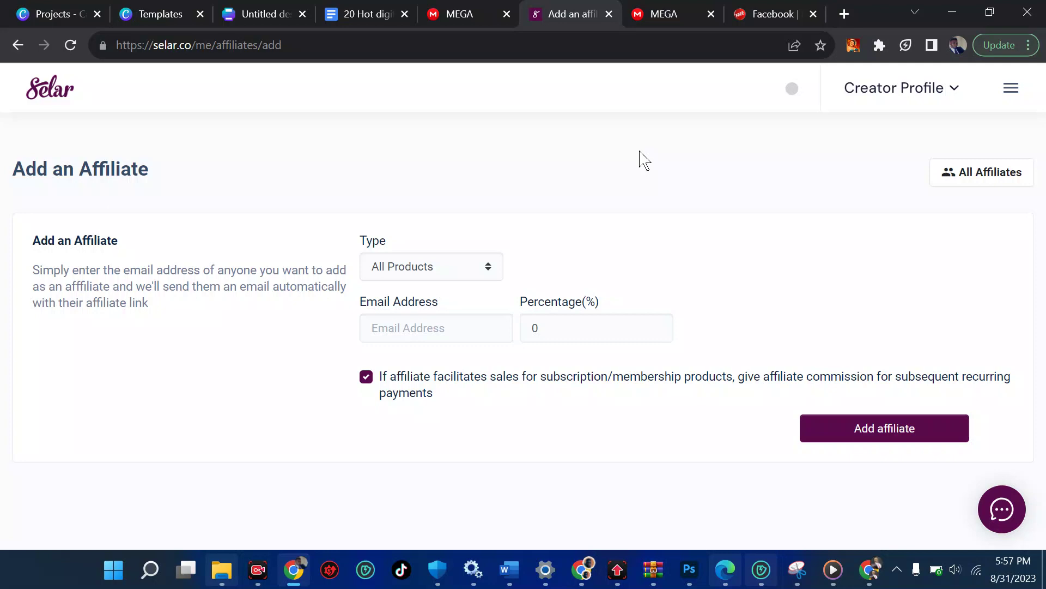
{"action": "left_click", "coordinate": [455, 276]}
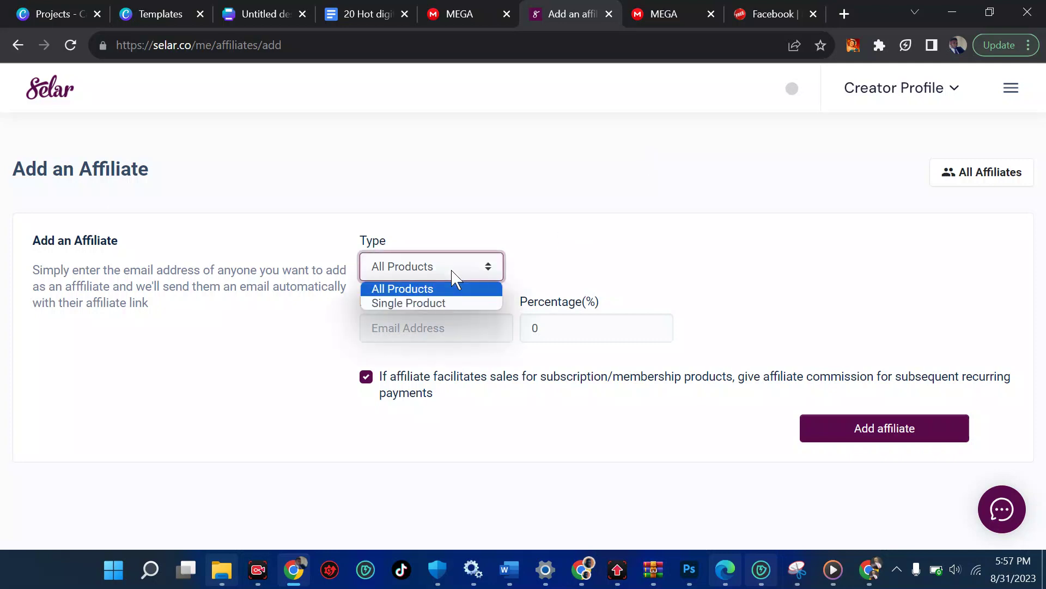
Set the affiliate to Single Product and enter the affiliate's email address
{"action": "left_click", "coordinate": [426, 305]}
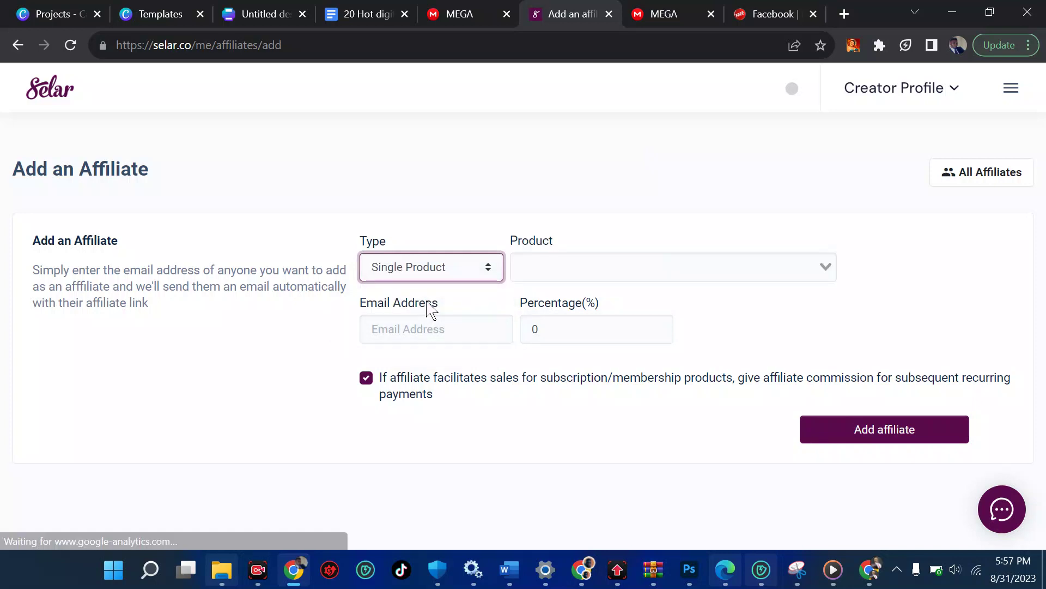
{"action": "left_click", "coordinate": [436, 329]}
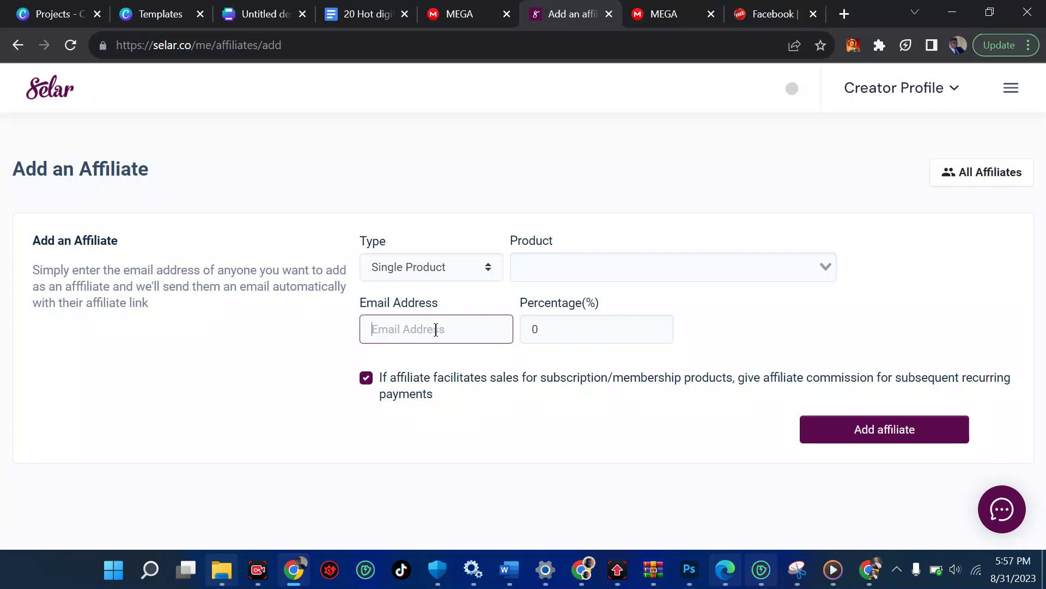
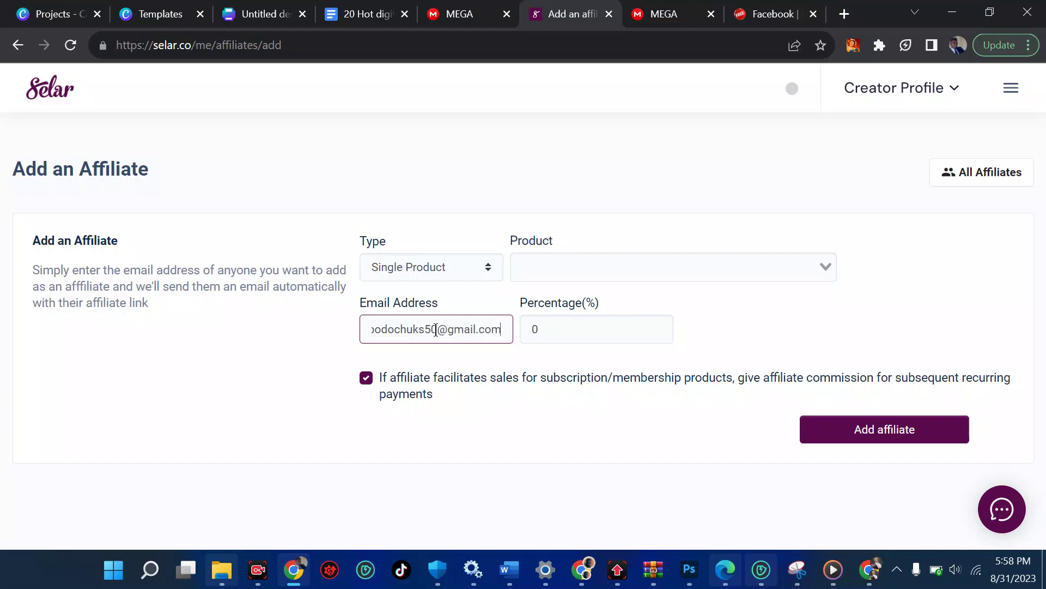
Replace the default 0 commission with 40%, then move to the MEGA folder page
{"action": "left_click", "coordinate": [555, 332]}
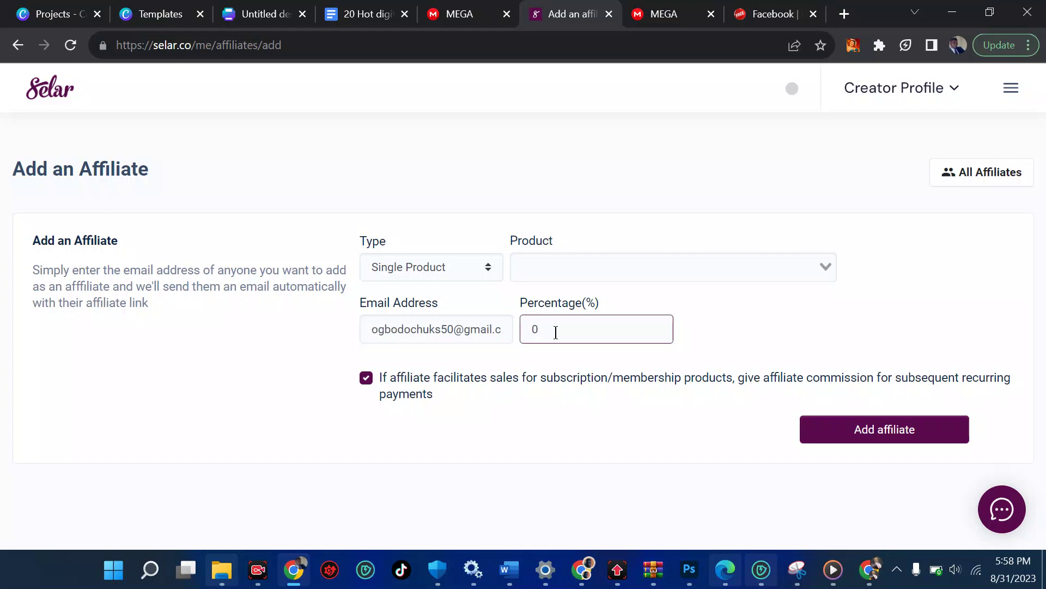
{"action": "key", "text": "BackSpace"}
{"action": "type", "text": "40"}
{"action": "left_click", "coordinate": [666, 13]}
Clear the address bar and search Google for 'calculator'
{"action": "key", "text": "BackSpace"}
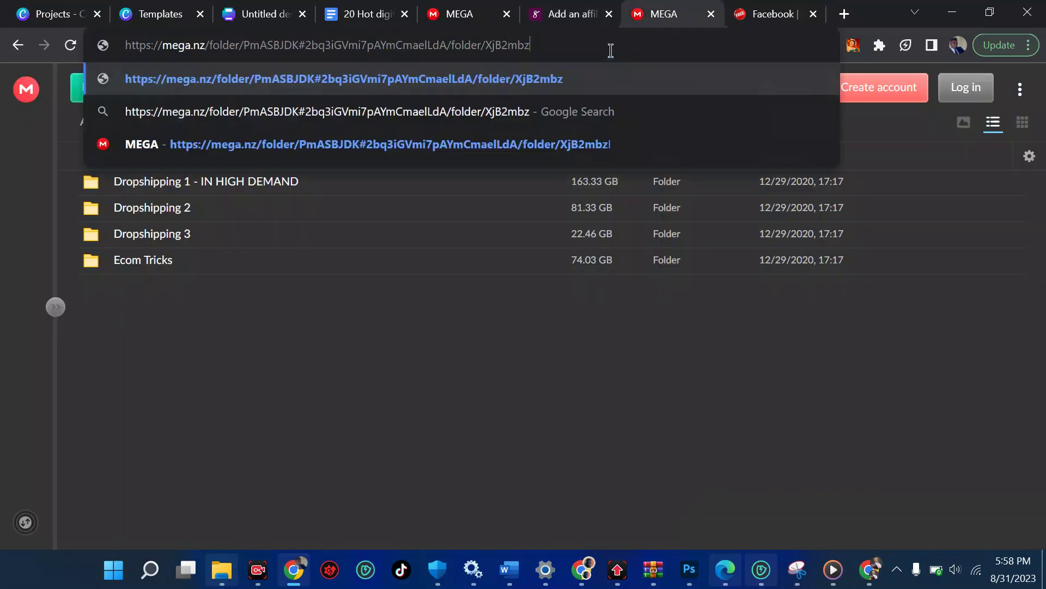
{"action": "key", "text": "BackSpace"}
{"action": "key", "text": "BackSpace"}
{"action": "key", "text": "BackSpace"}
{"action": "key", "text": "BackSpace"}
{"action": "key", "text": "BackSpace"}
{"action": "key", "text": "BackSpace"}
{"action": "key", "text": "BackSpace"}
{"action": "key", "text": "BackSpace"}
{"action": "key", "text": "BackSpace"}
{"action": "key", "text": "BackSpace"}
{"action": "key", "text": "BackSpace"}
{"action": "key", "text": "BackSpace"}
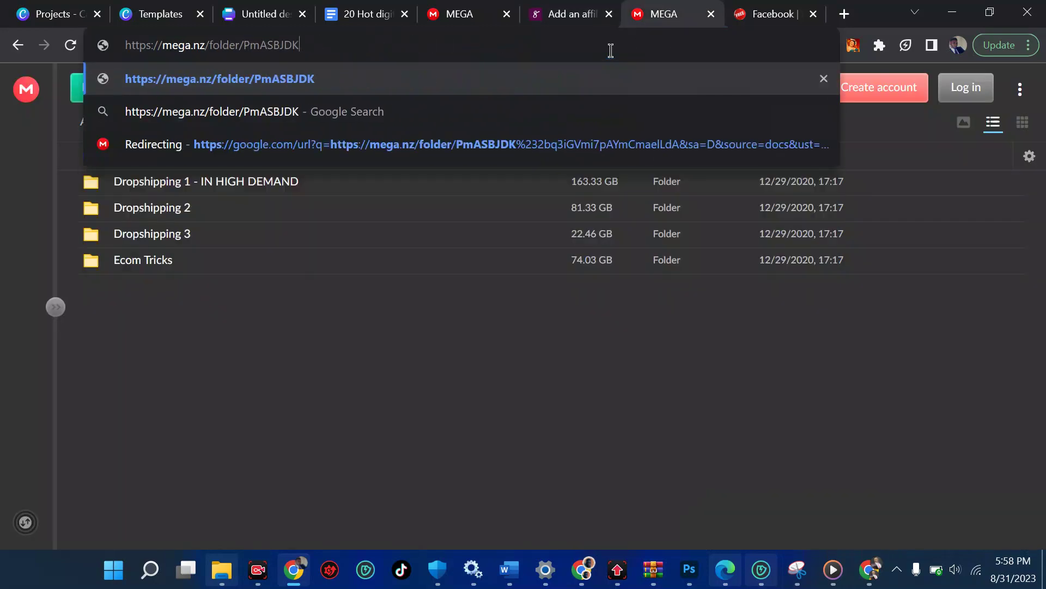
{"action": "key", "text": "BackSpace"}
{"action": "key", "text": "BackSpace"}
{"action": "key", "text": "BackSpace"}
{"action": "key", "text": "BackSpace"}
{"action": "key", "text": "BackSpace"}
{"action": "key", "text": "BackSpace"}
{"action": "key", "text": "BackSpace"}
{"action": "key", "text": "BackSpace"}
{"action": "key", "text": "BackSpace"}
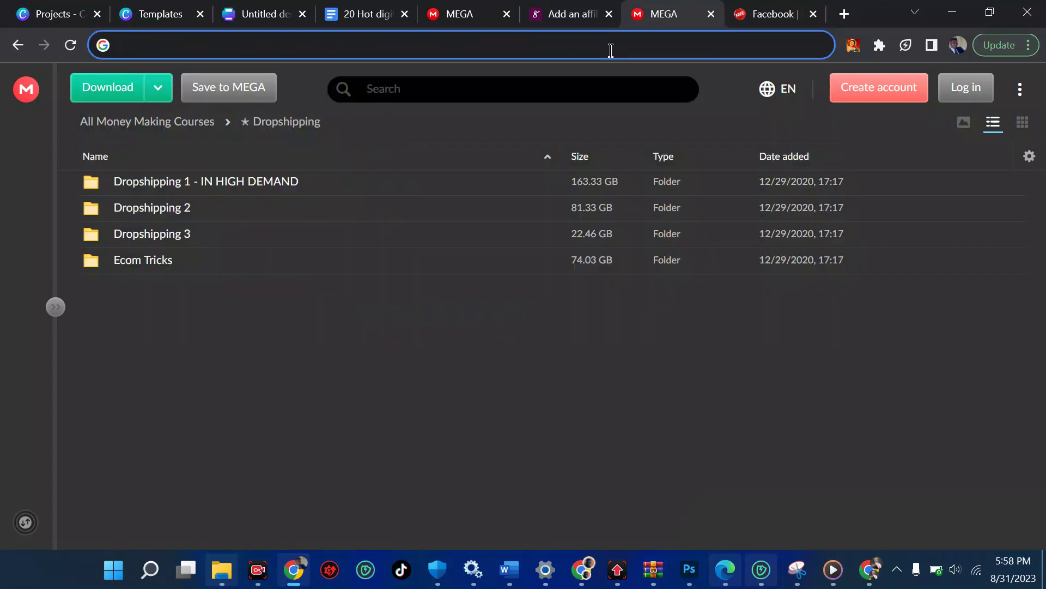
{"action": "type", "text": "calculat"}
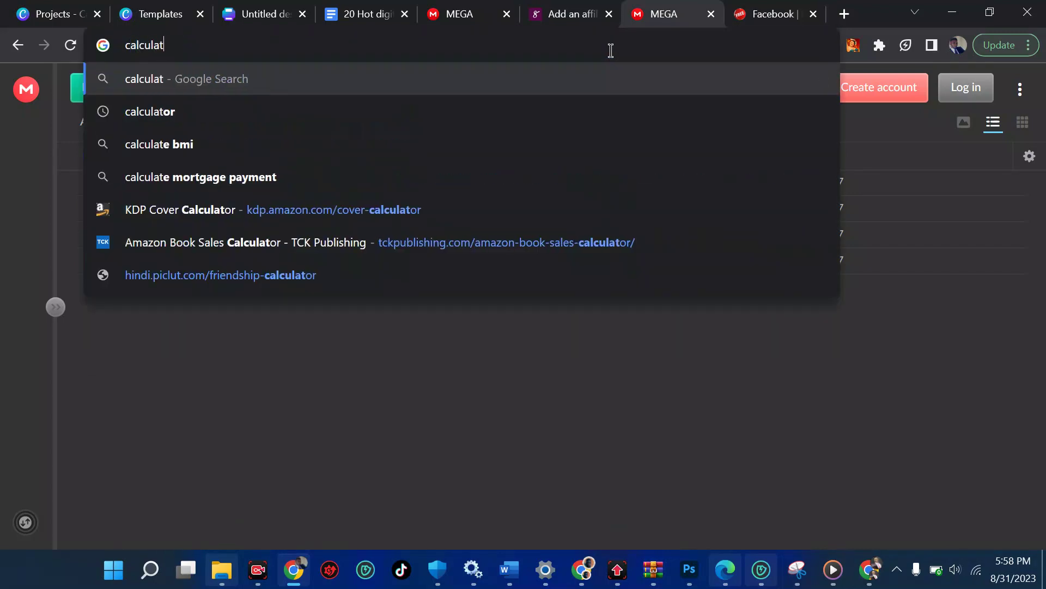
{"action": "type", "text": "or"}
{"action": "key", "text": "Return"}
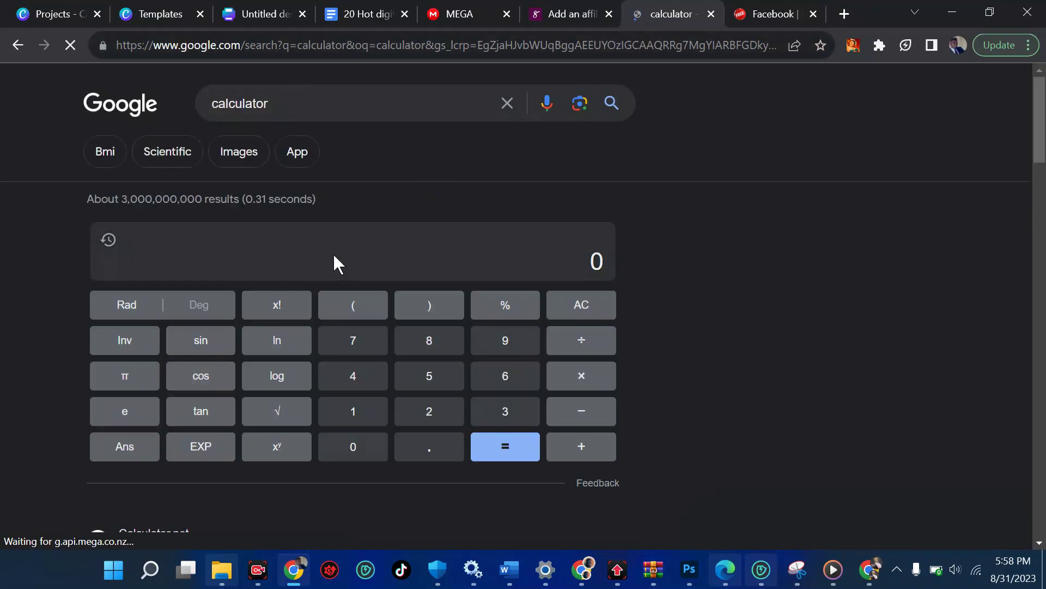
Change the query to '40% of 5000' to get 2000, then return to the Selar form
{"action": "double_click", "coordinate": [314, 104]}
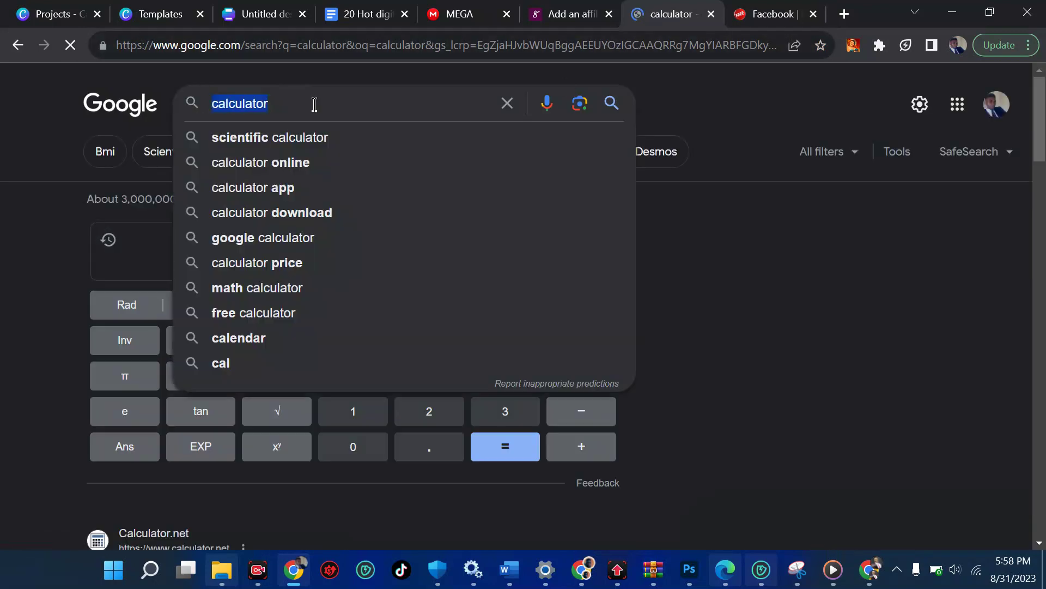
{"action": "type", "text": "40"}
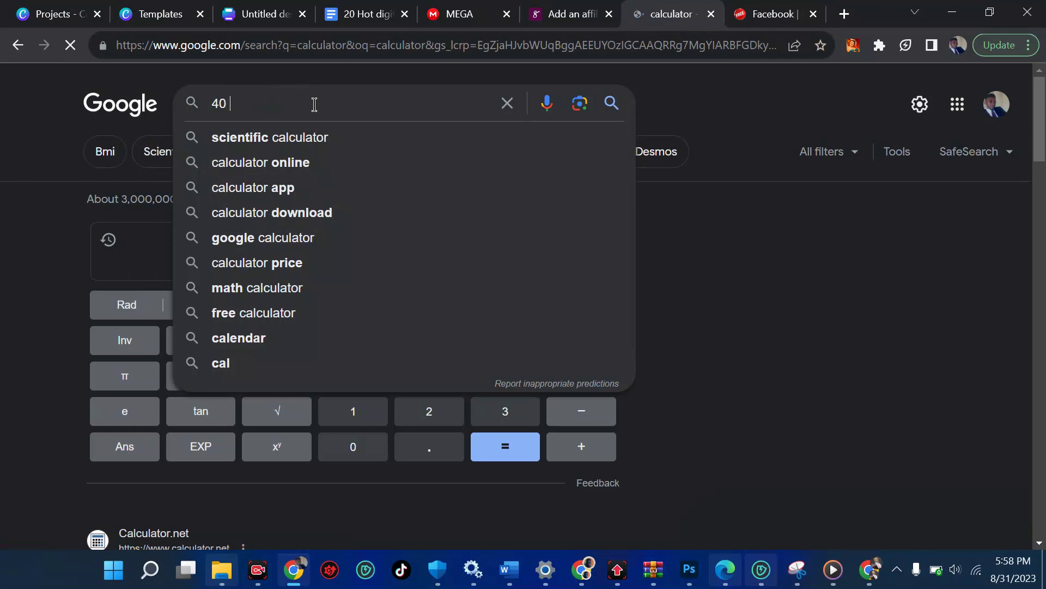
{"action": "scroll", "coordinate": [314, 104], "scroll_direction": "down", "scroll_amount": 5}
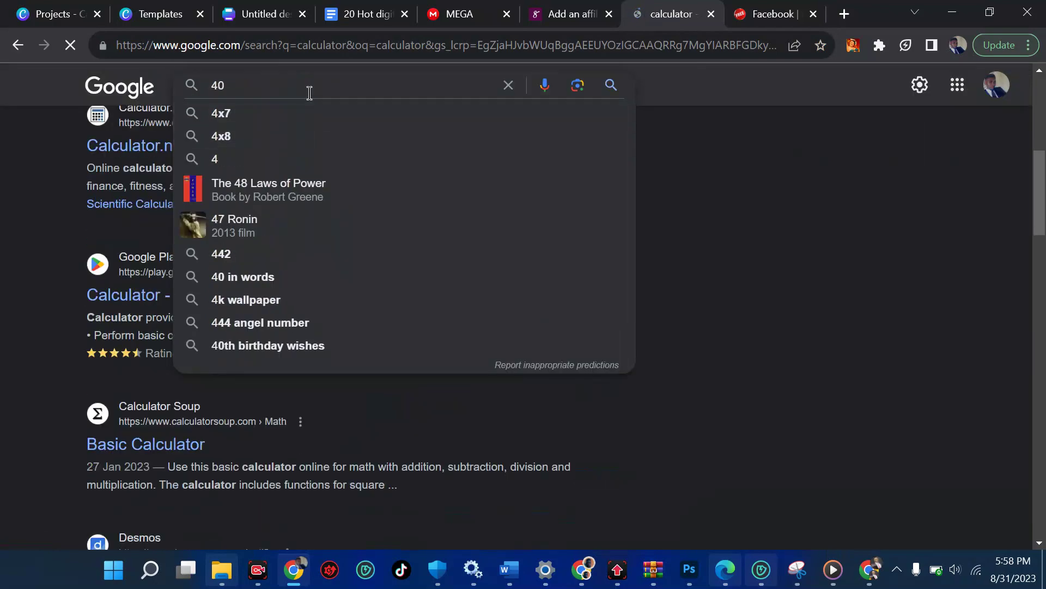
{"action": "left_click", "coordinate": [309, 92]}
{"action": "type", "text": "% "}
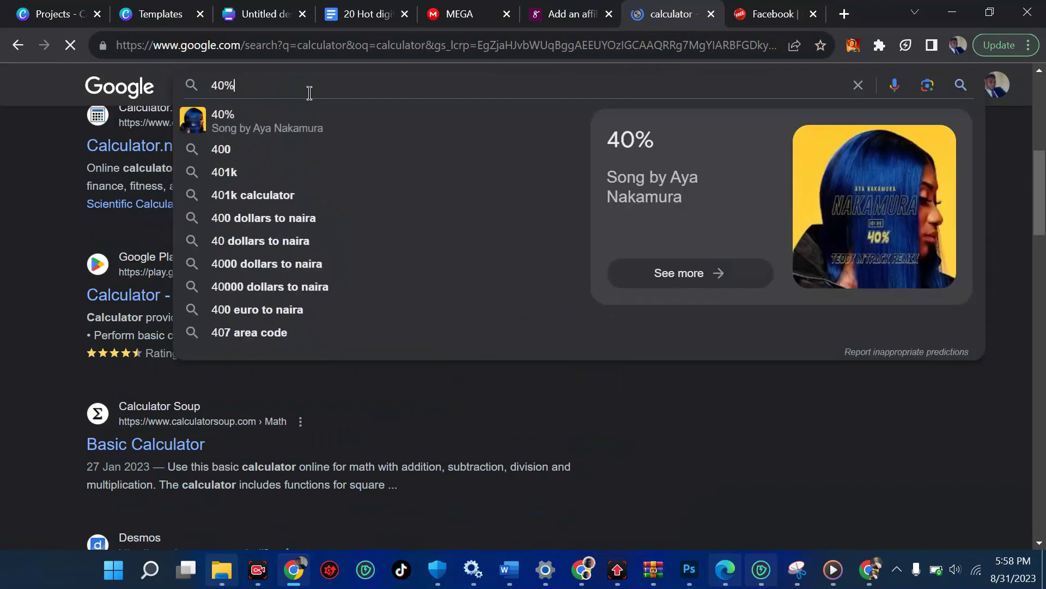
{"action": "type", "text": "of 500"}
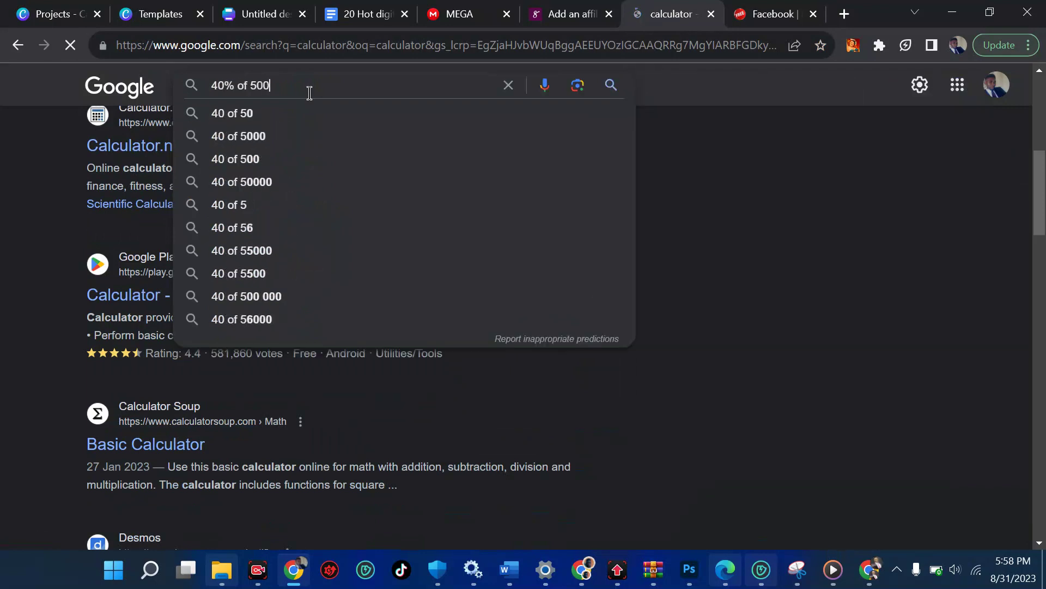
{"action": "type", "text": "0"}
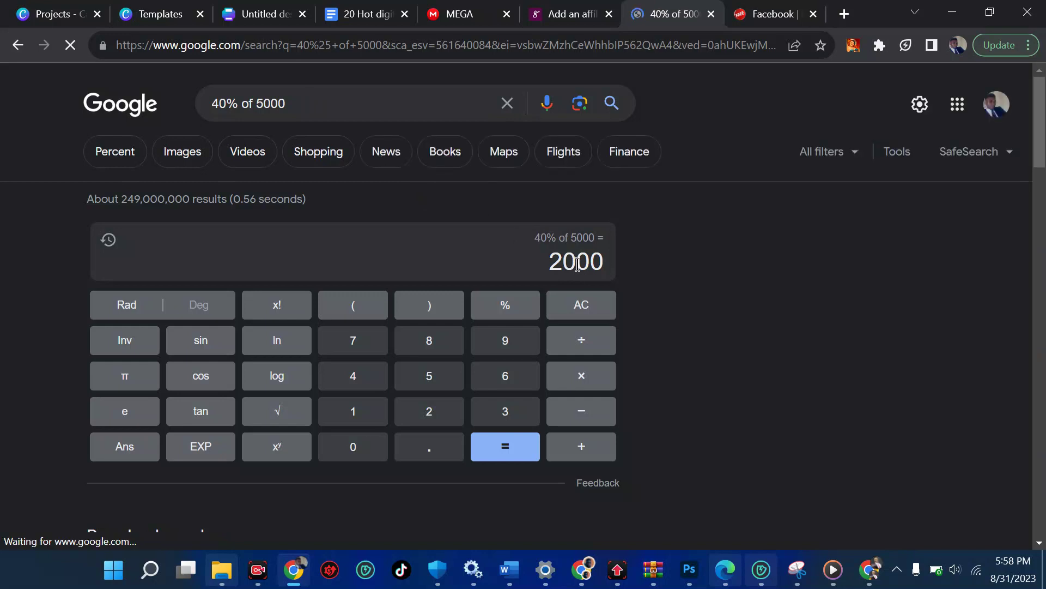
{"action": "left_click", "coordinate": [570, 10]}
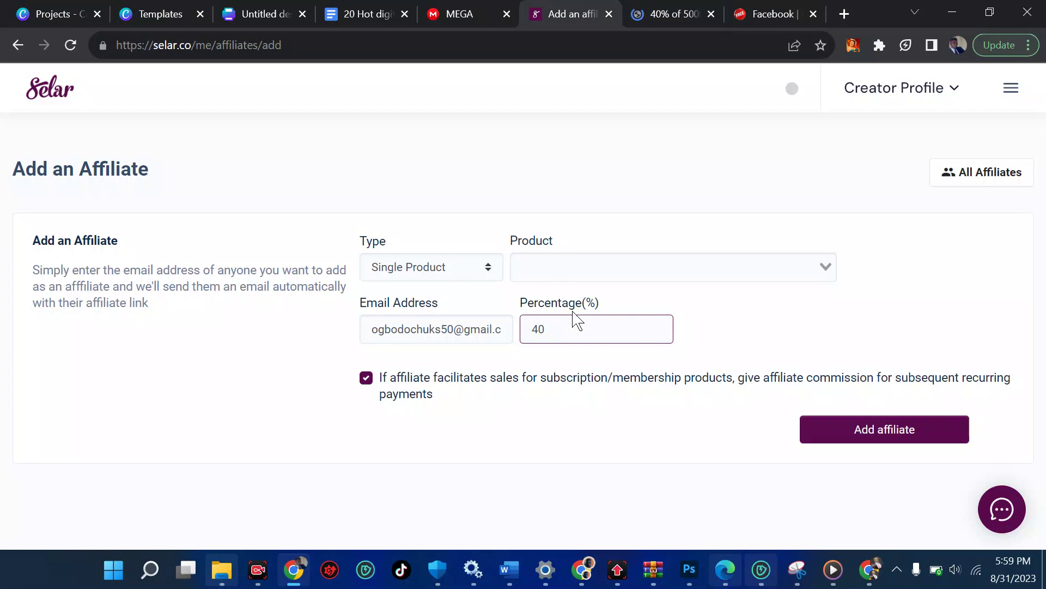
Pick 20 HIGH INCOME SKILL COURSES, disable commission on recurring payments, and add the affiliate
{"action": "left_click", "coordinate": [550, 274]}
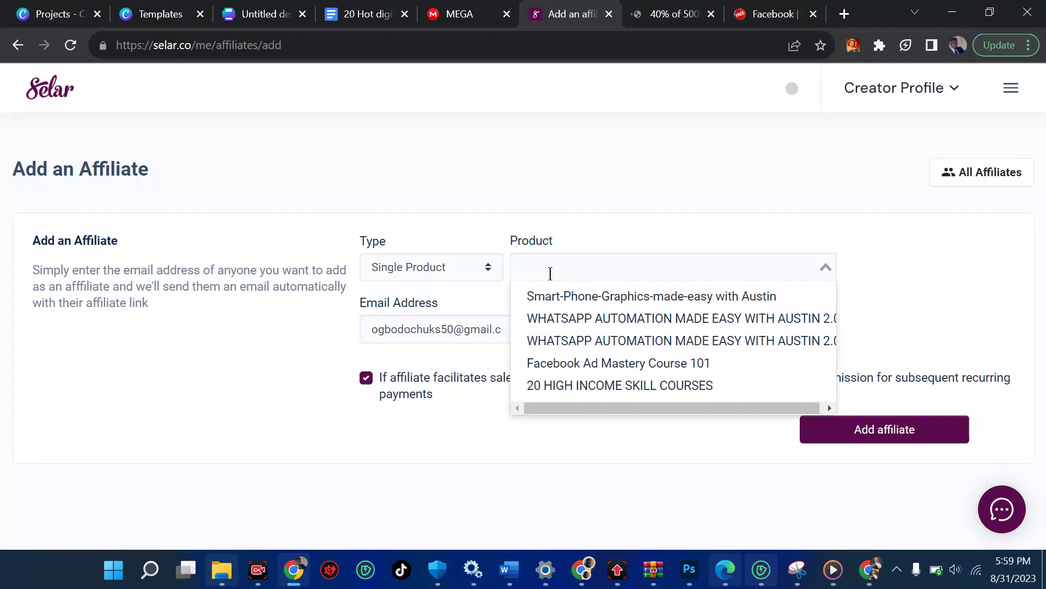
{"action": "left_click", "coordinate": [598, 392]}
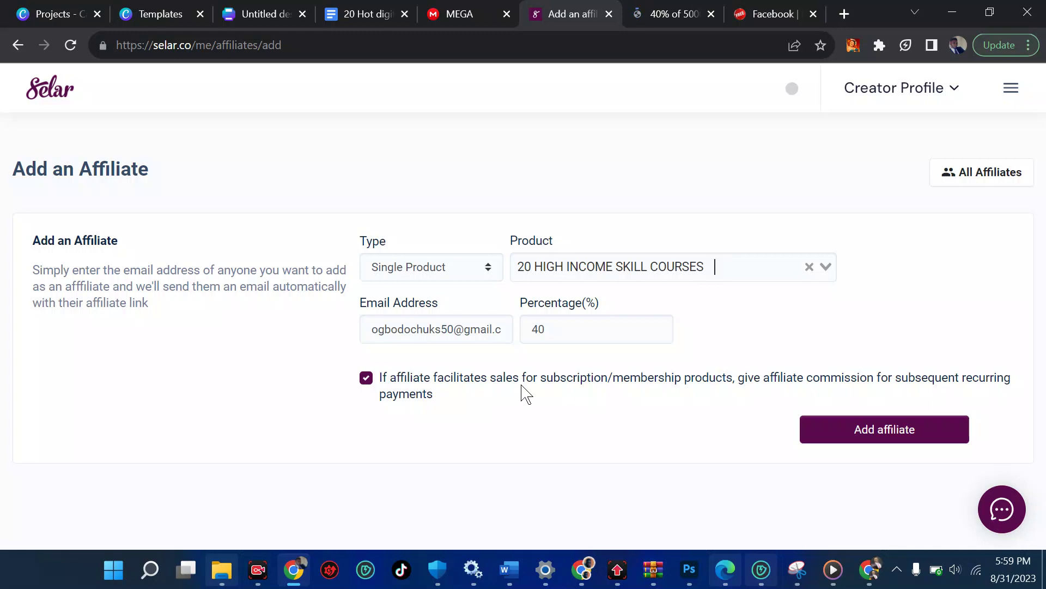
{"action": "left_click", "coordinate": [367, 380]}
{"action": "left_click", "coordinate": [875, 430]}
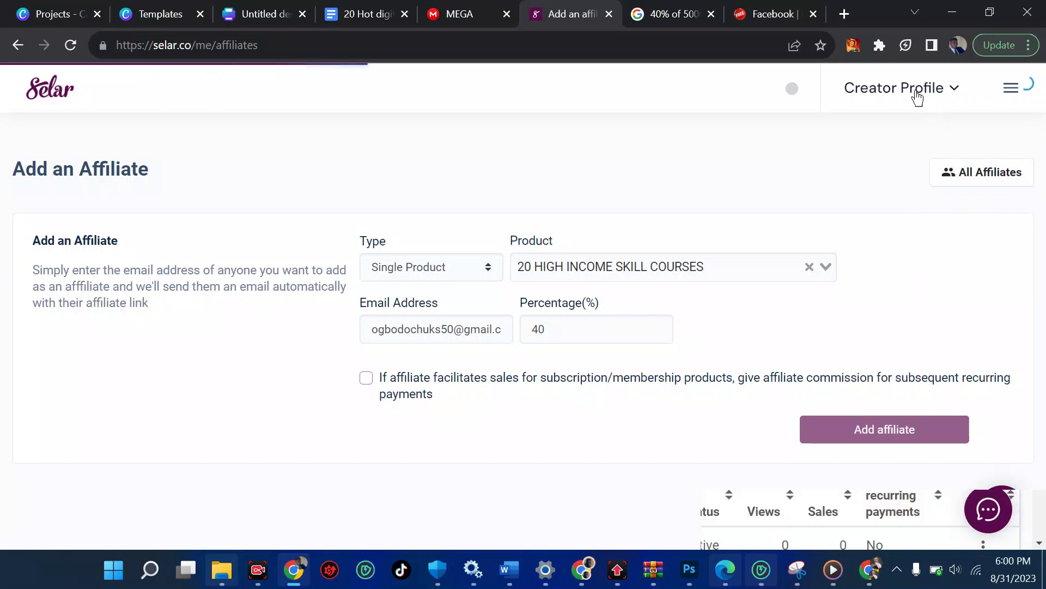
{"action": "scroll", "coordinate": [854, 202], "scroll_direction": "down", "scroll_amount": 2}
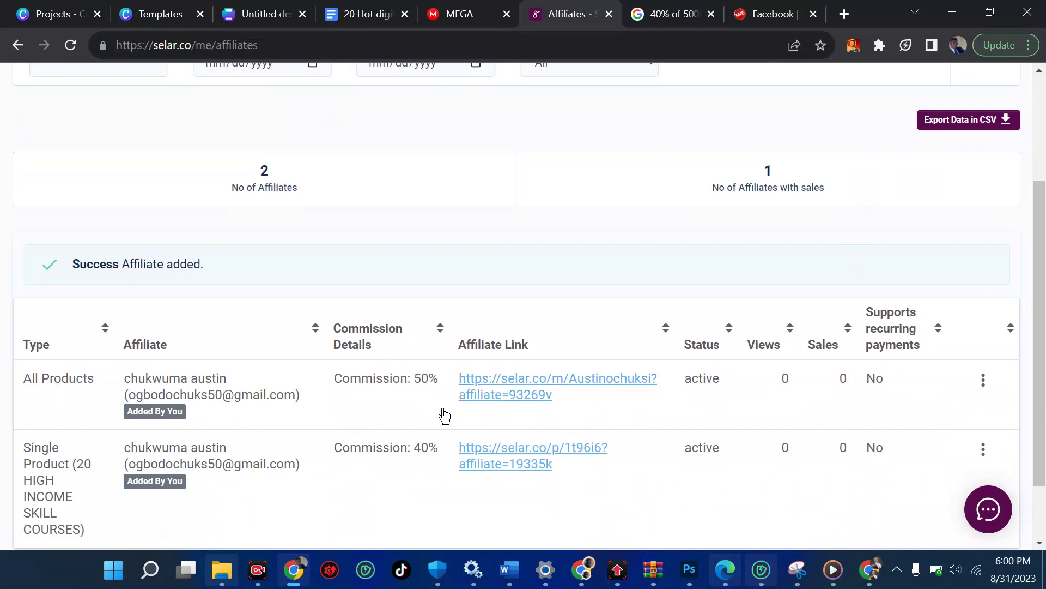
Highlight the All Products and Single Product type entries to compare the two affiliates
{"action": "left_click_drag", "start_coordinate": [25, 377], "coordinate": [87, 379]}
{"action": "scroll", "coordinate": [103, 432], "scroll_direction": "down", "scroll_amount": 1}
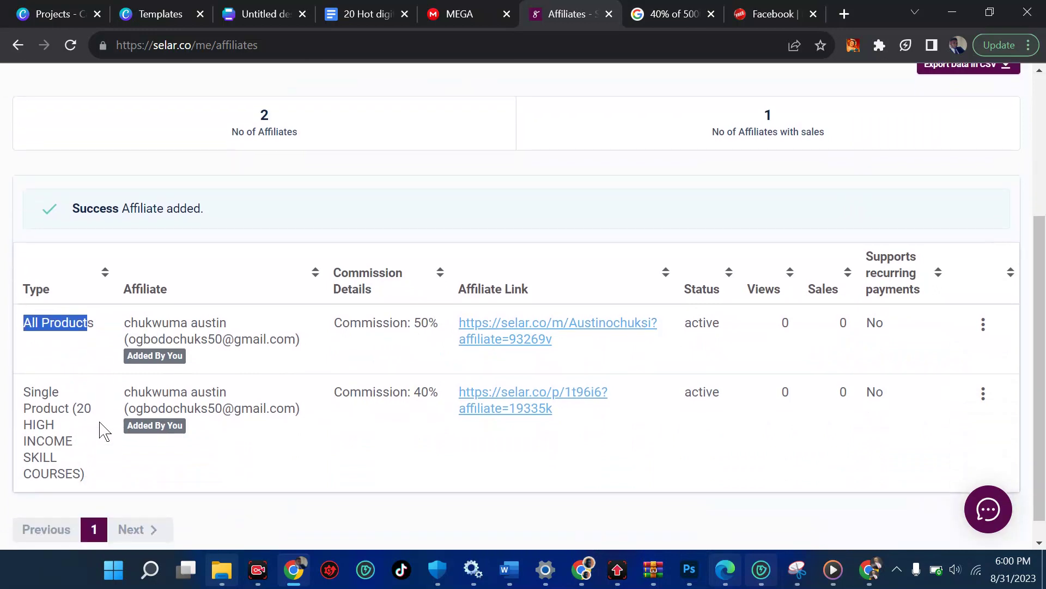
{"action": "left_click_drag", "start_coordinate": [26, 392], "coordinate": [89, 463]}
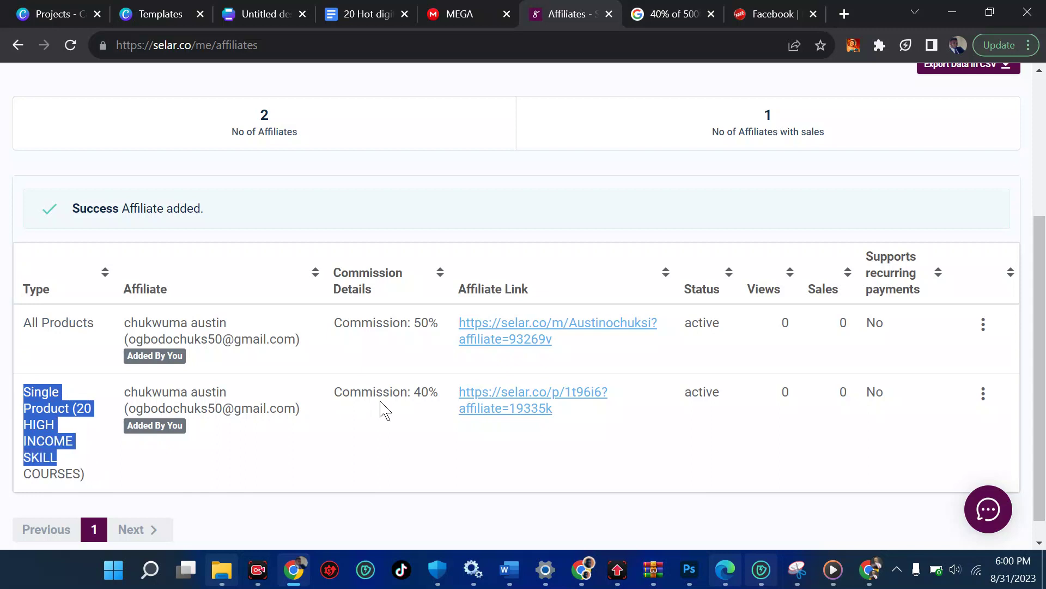
{"action": "left_click", "coordinate": [728, 424]}
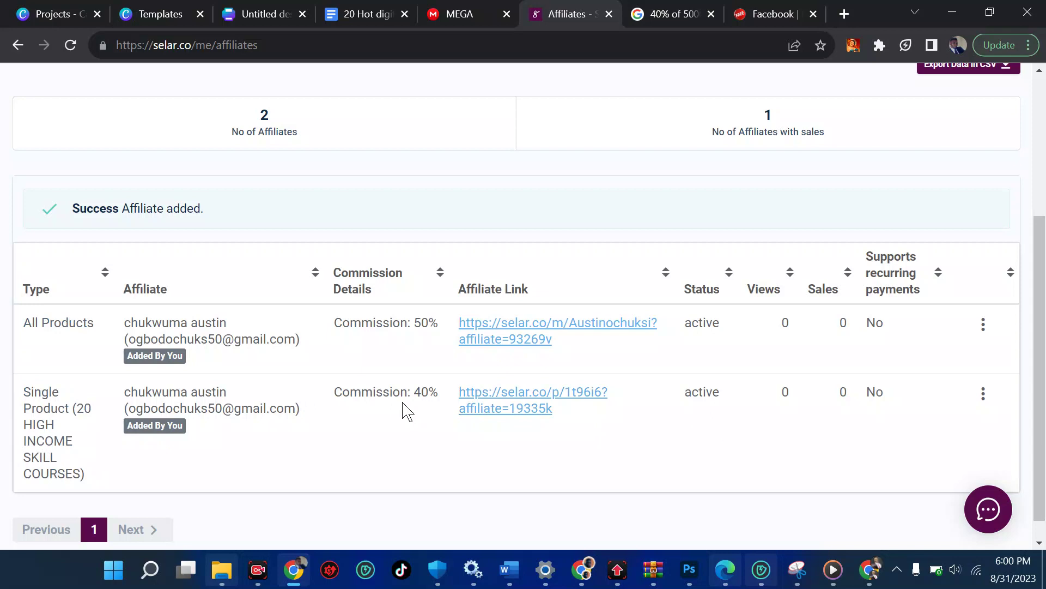
Navigate to Gmail and browse All Mail and the inbox looking for the Selar email
{"action": "left_click", "coordinate": [663, 14]}
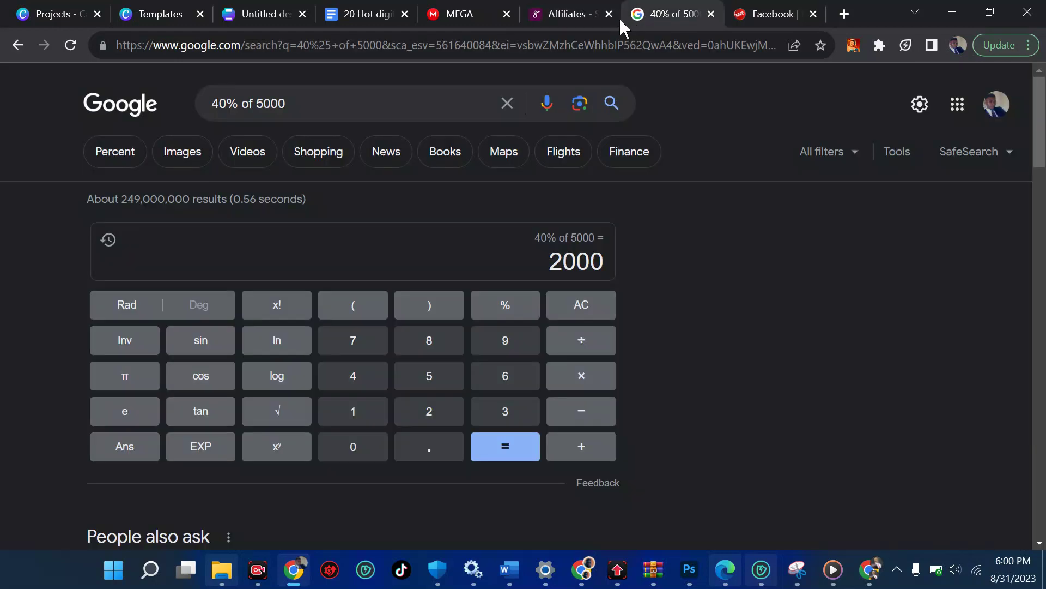
{"action": "left_click", "coordinate": [561, 43]}
{"action": "type", "text": "gmail.com"}
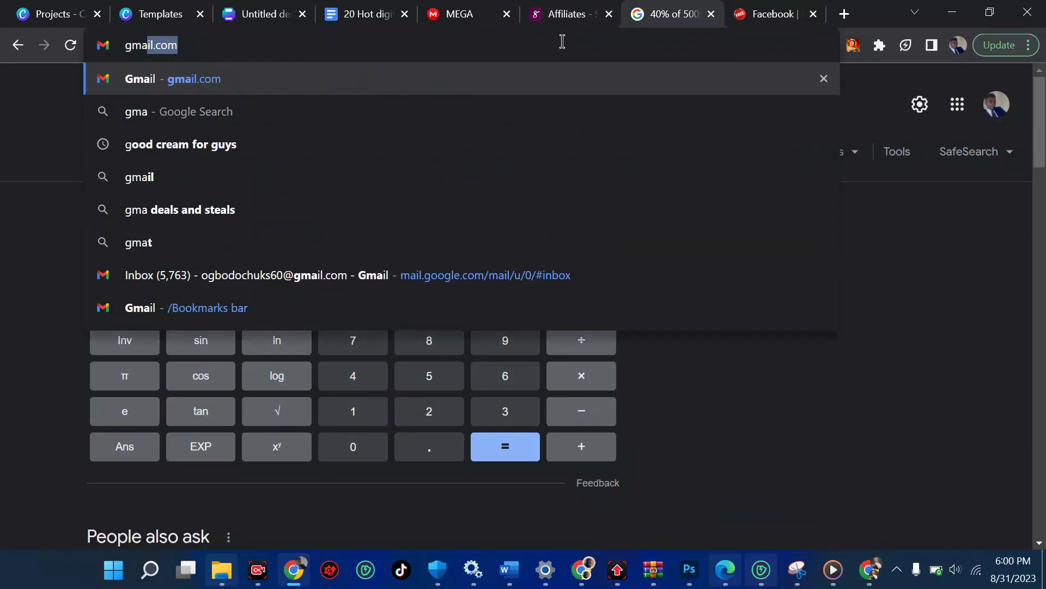
{"action": "key", "text": "Return"}
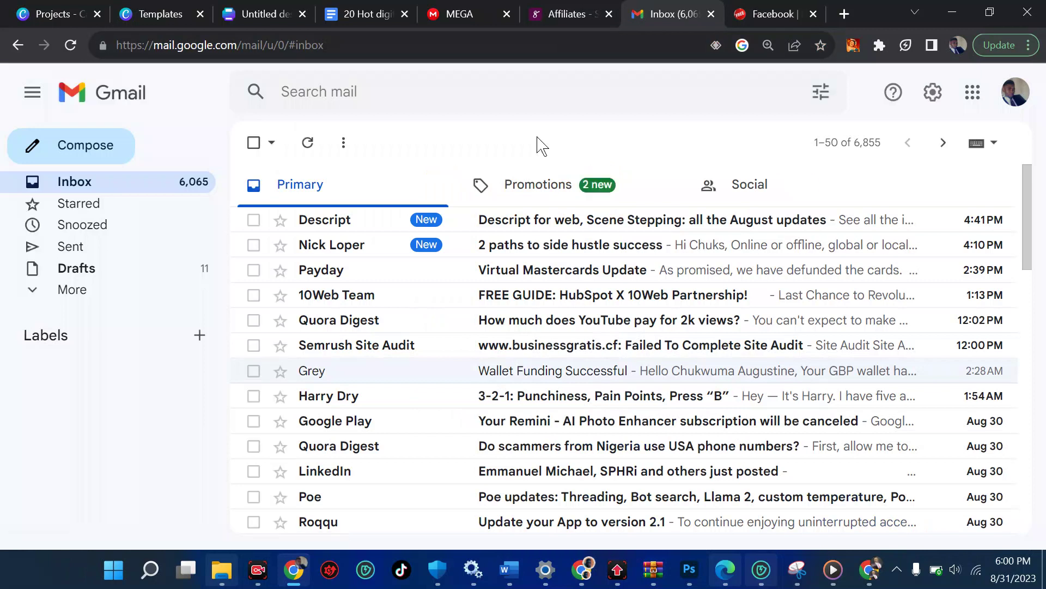
{"action": "left_click", "coordinate": [78, 289]}
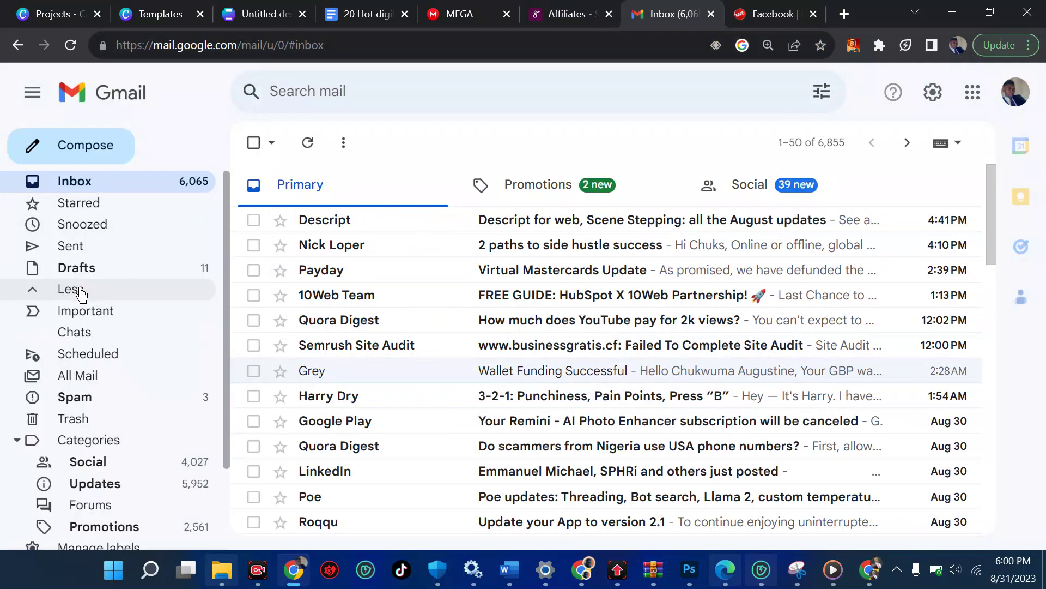
{"action": "left_click", "coordinate": [85, 381]}
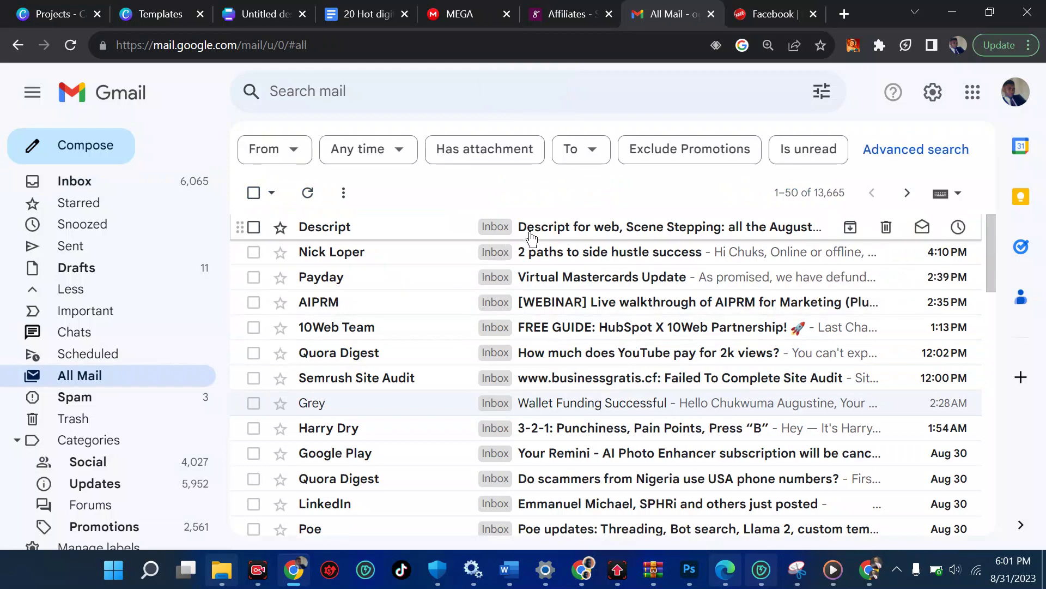
{"action": "left_click", "coordinate": [72, 188]}
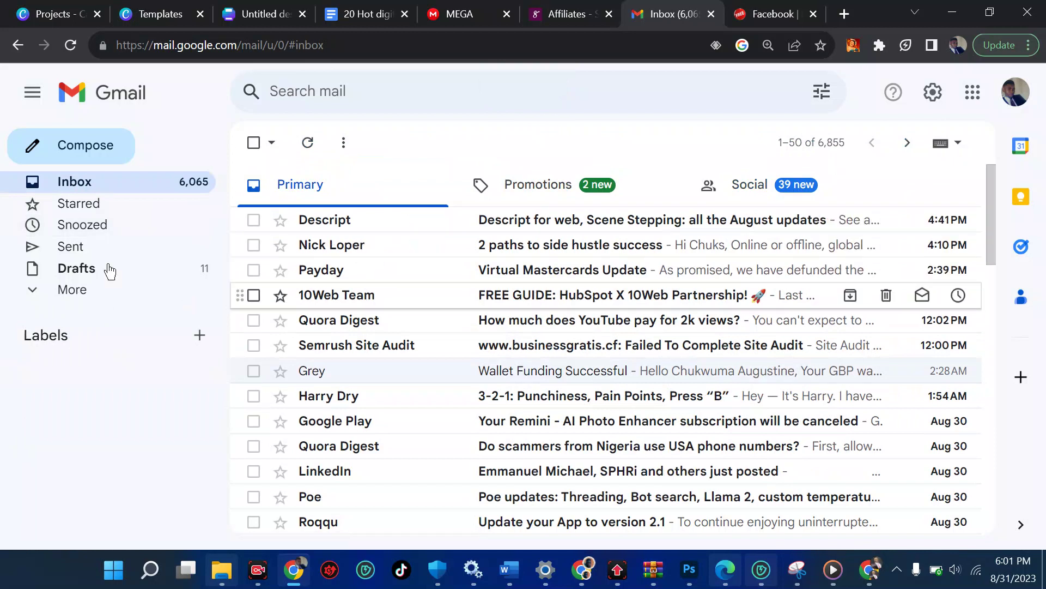
Check Important and All Mail, switch to the other Gmail window and open the Selar product-affiliate email
{"action": "left_click", "coordinate": [73, 290]}
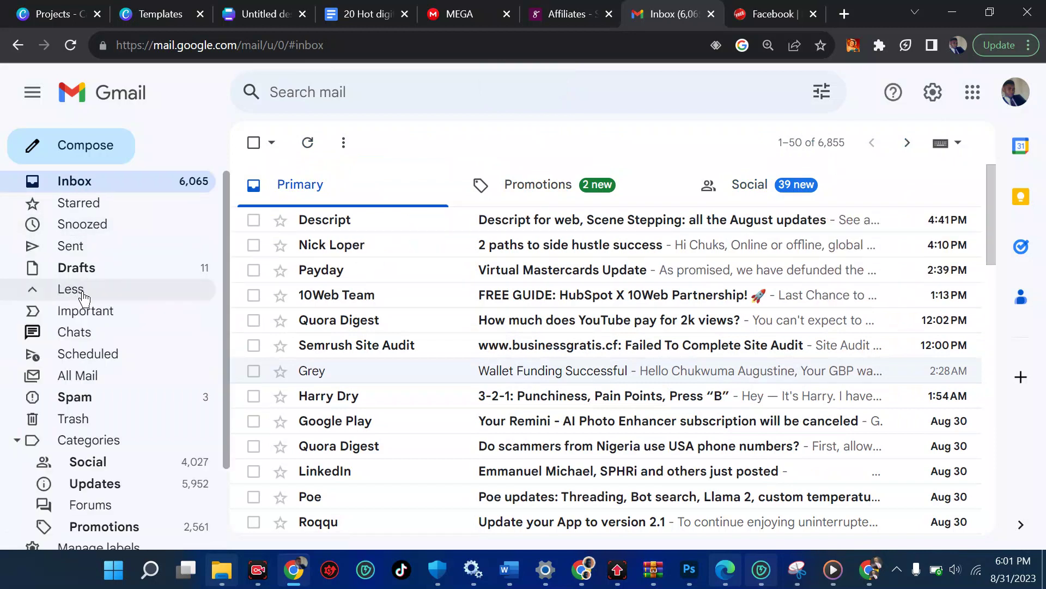
{"action": "left_click", "coordinate": [90, 319]}
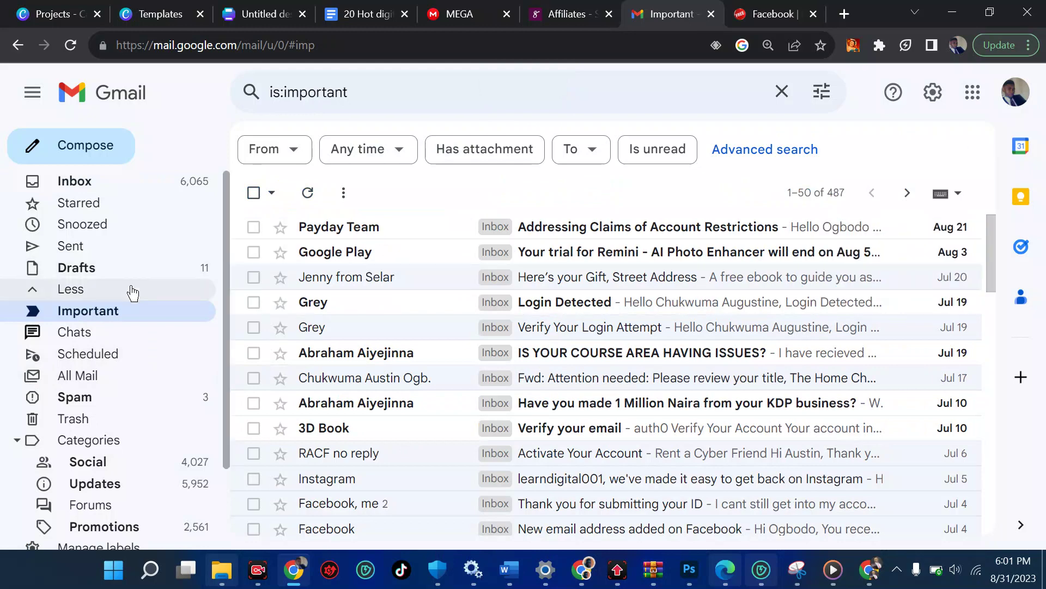
{"action": "left_click", "coordinate": [91, 384]}
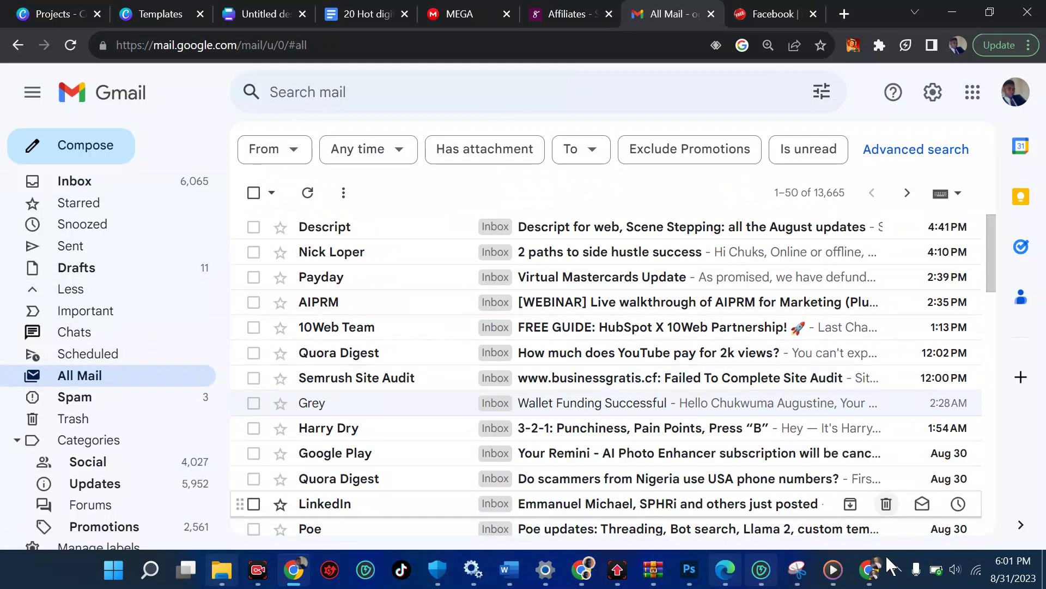
{"action": "mouse_move", "coordinate": [869, 570]}
{"action": "left_click", "coordinate": [859, 507]}
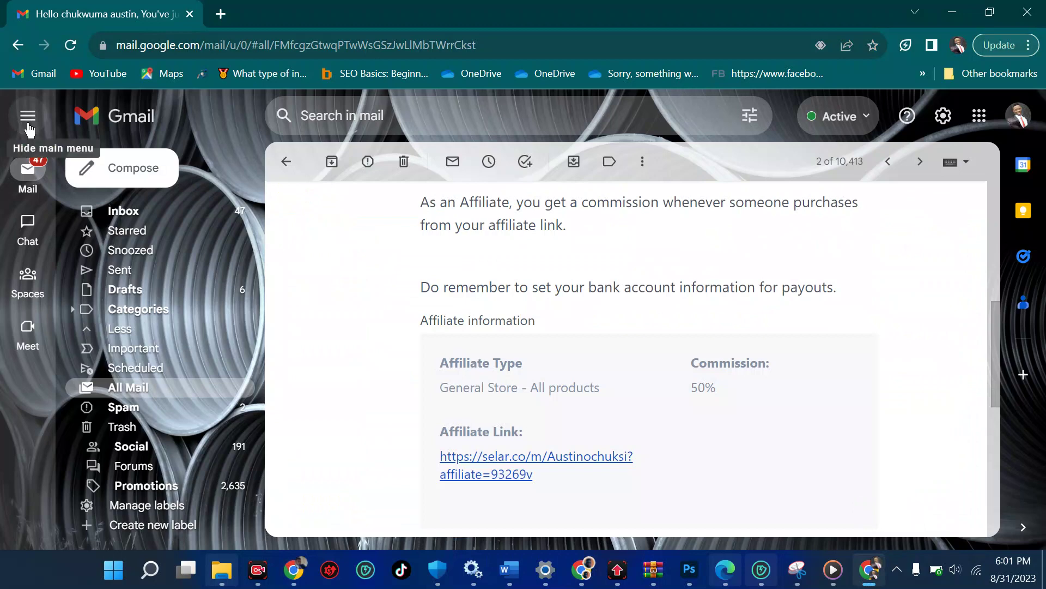
{"action": "left_click", "coordinate": [122, 218]}
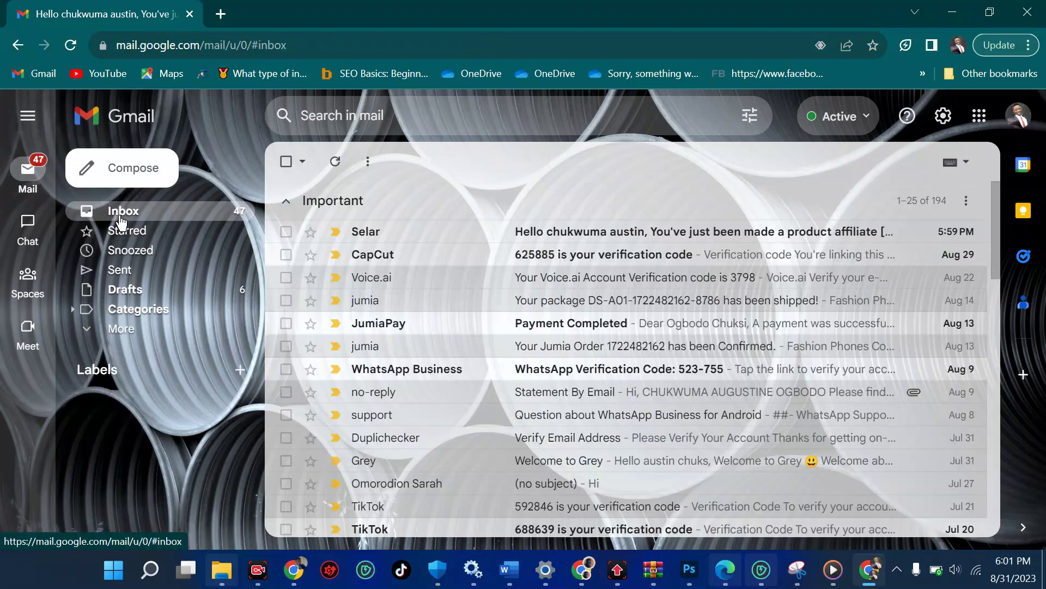
{"action": "left_click", "coordinate": [602, 241]}
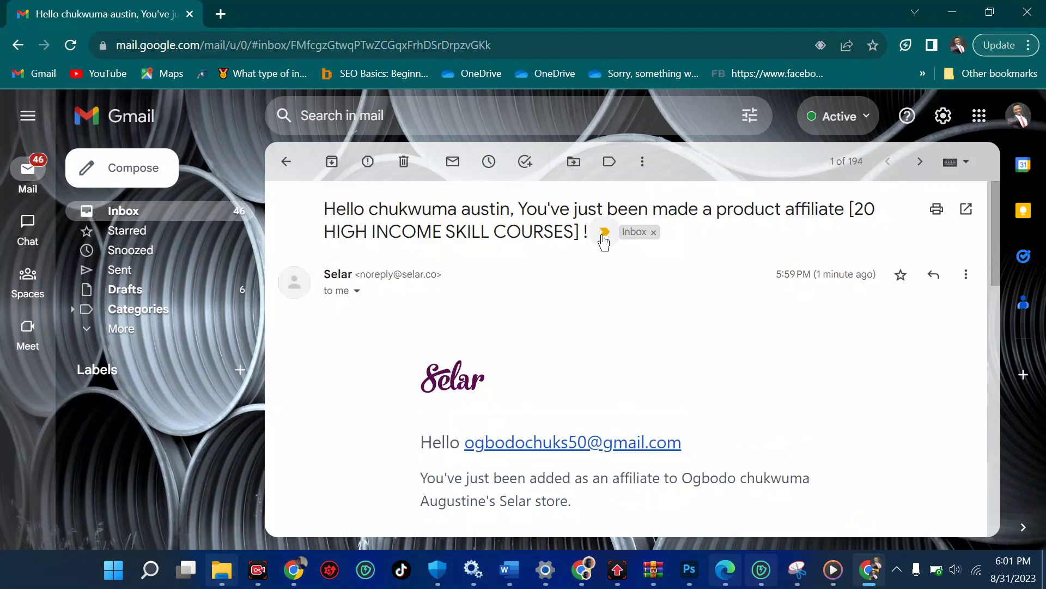
{"action": "mouse_move", "coordinate": [605, 232]}
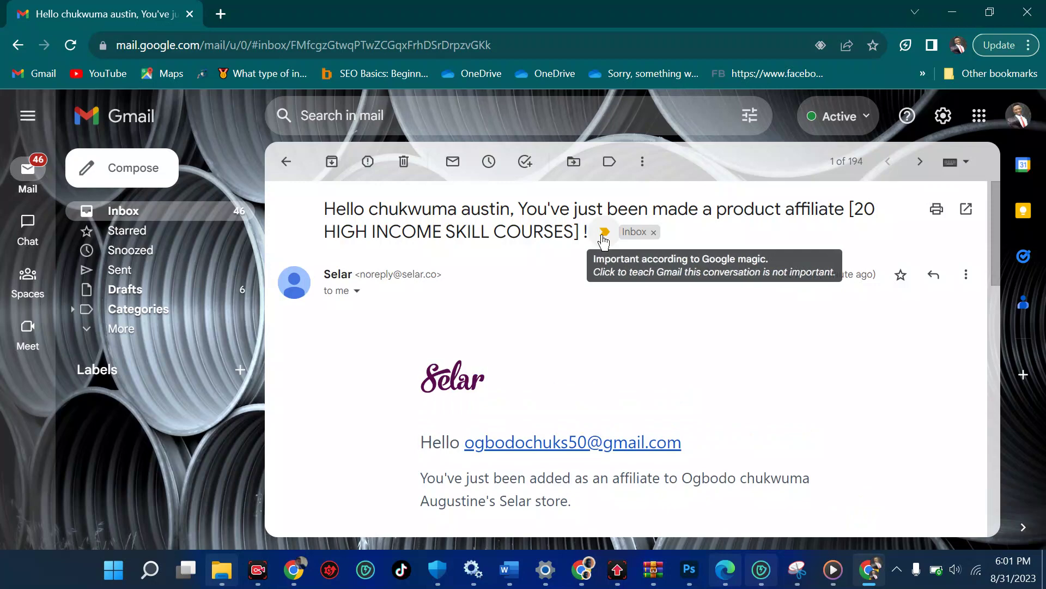
{"action": "scroll", "coordinate": [594, 357], "scroll_direction": "down", "scroll_amount": 1}
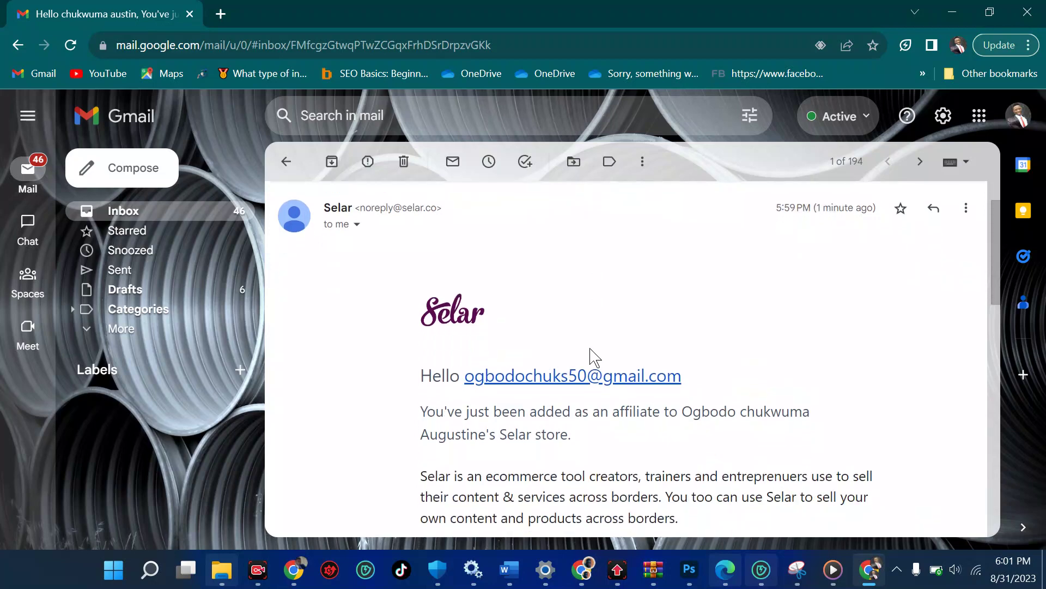
{"action": "scroll", "coordinate": [592, 354], "scroll_direction": "down", "scroll_amount": 1}
{"action": "scroll", "coordinate": [591, 350], "scroll_direction": "down", "scroll_amount": 2}
{"action": "scroll", "coordinate": [577, 367], "scroll_direction": "down", "scroll_amount": 1}
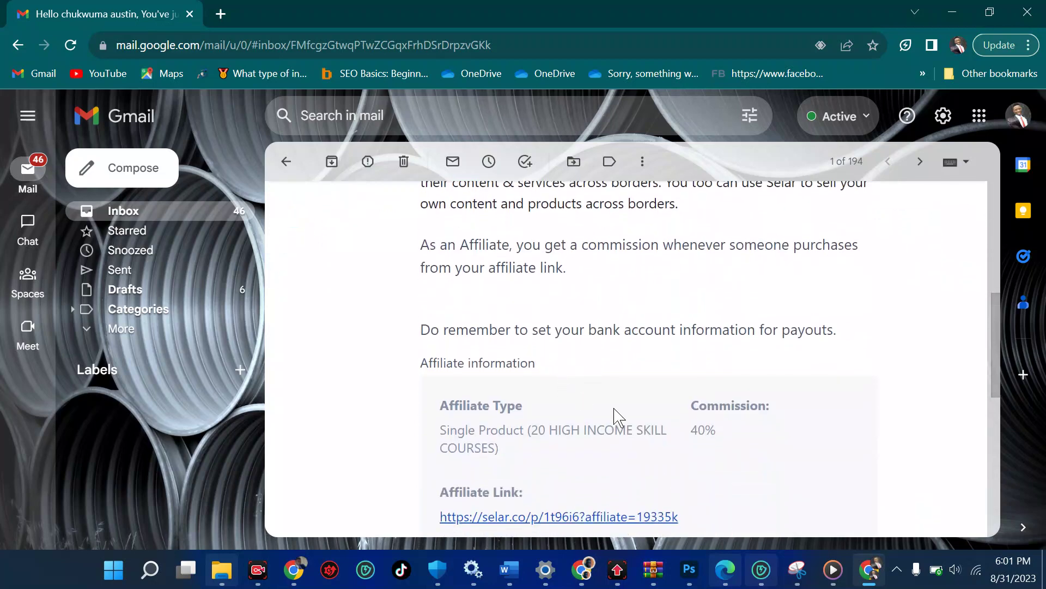
{"action": "scroll", "coordinate": [614, 411], "scroll_direction": "down", "scroll_amount": 1}
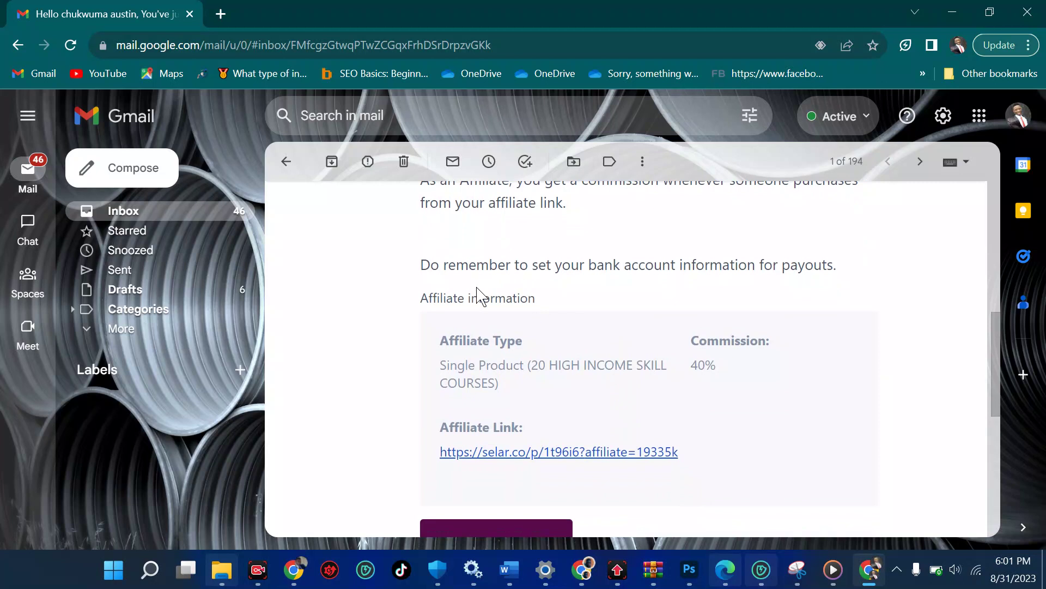
{"action": "mouse_move", "coordinate": [870, 569]}
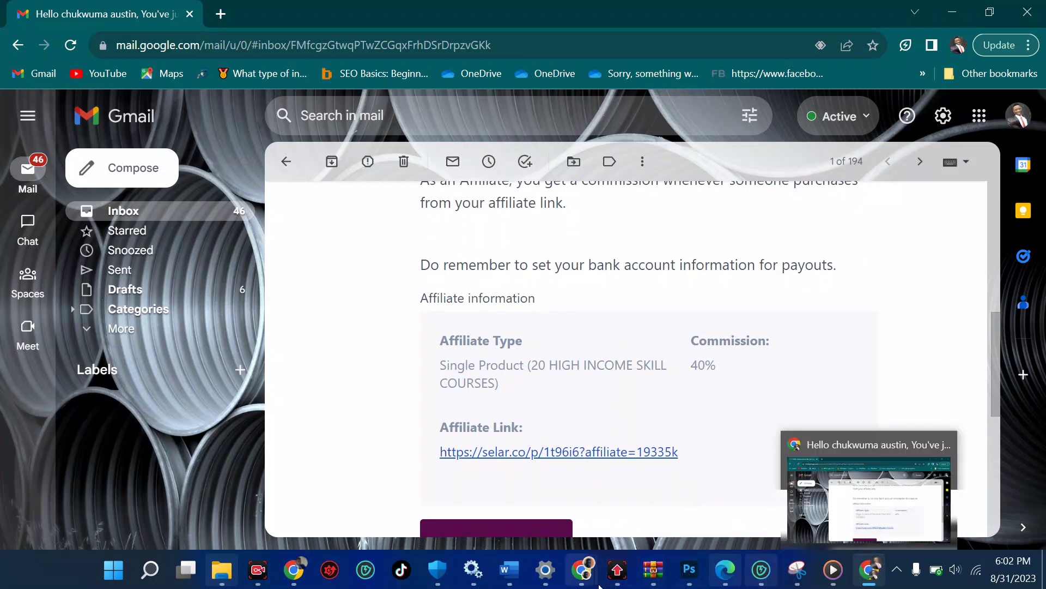
Look over the YouTube Studio video list, then bring the Gmail affiliate email back up
{"action": "left_click", "coordinate": [547, 532]}
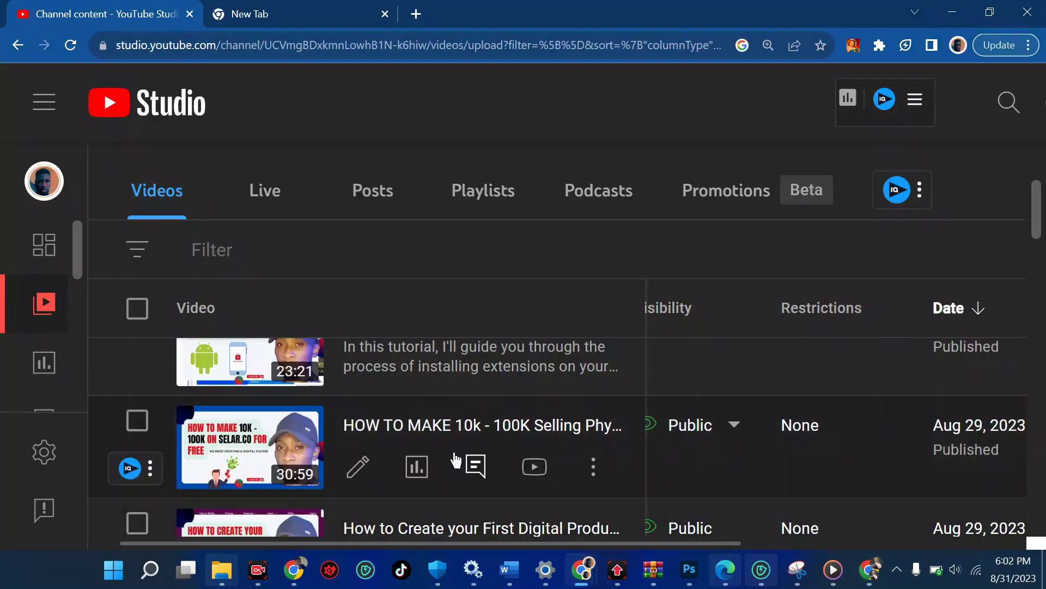
{"action": "scroll", "coordinate": [455, 460], "scroll_direction": "down", "scroll_amount": 2}
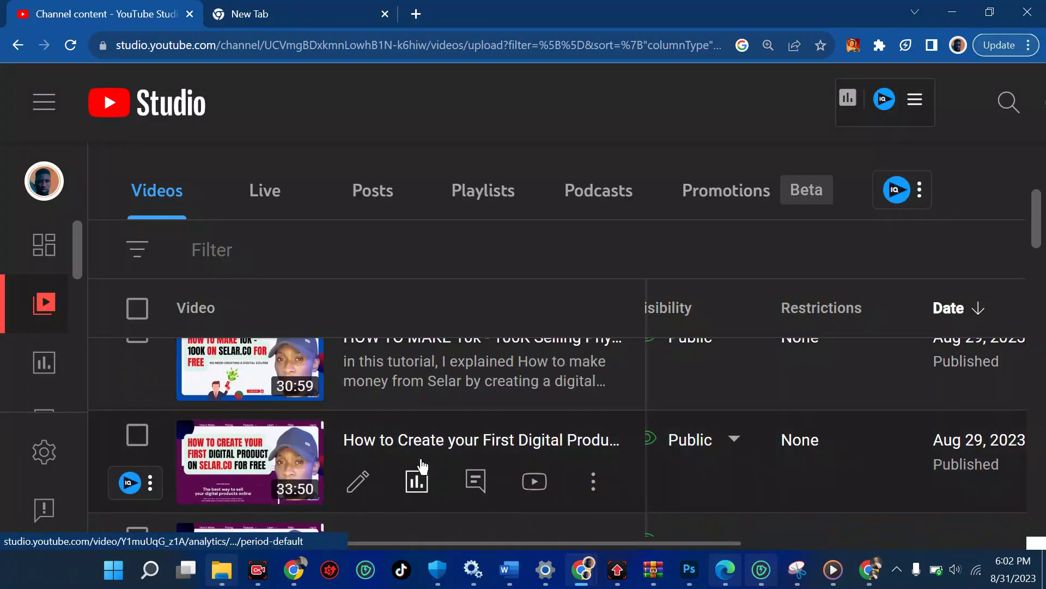
{"action": "scroll", "coordinate": [431, 464], "scroll_direction": "down", "scroll_amount": 2}
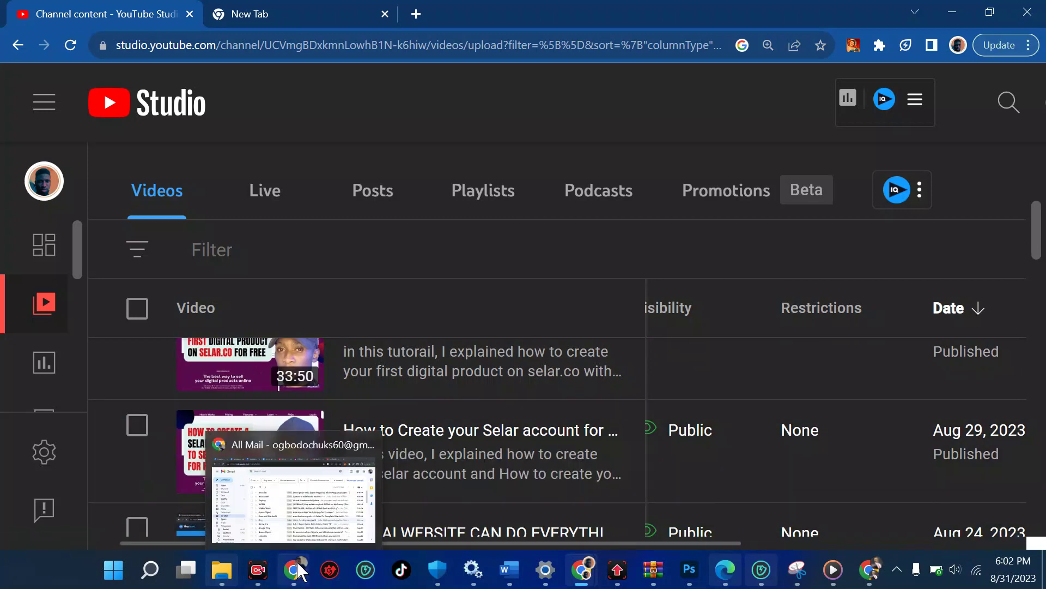
{"action": "mouse_move", "coordinate": [870, 570]}
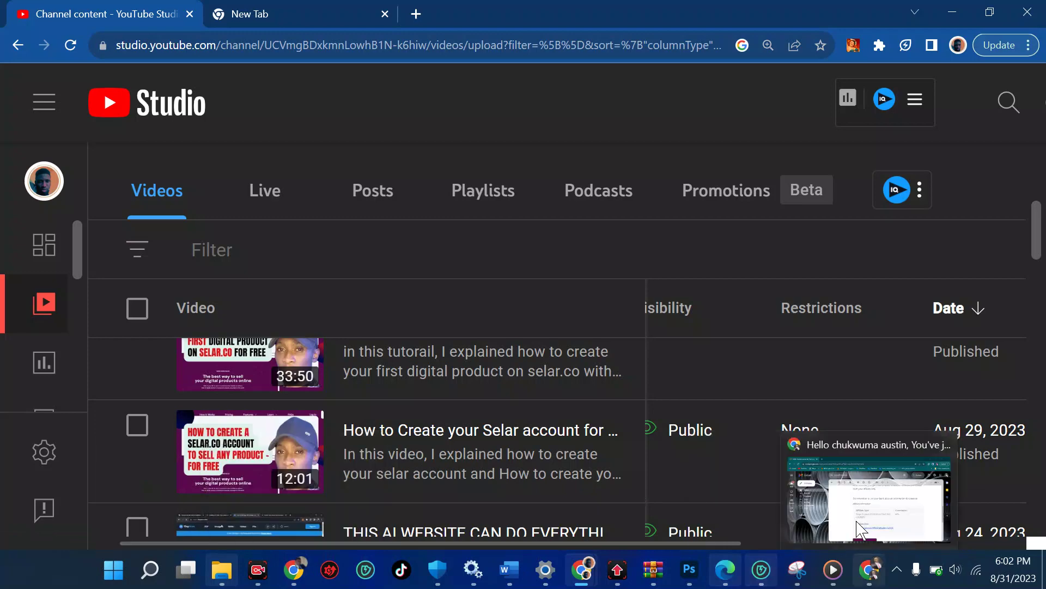
{"action": "left_click", "coordinate": [863, 528]}
{"action": "scroll", "coordinate": [713, 420], "scroll_direction": "down", "scroll_amount": 2}
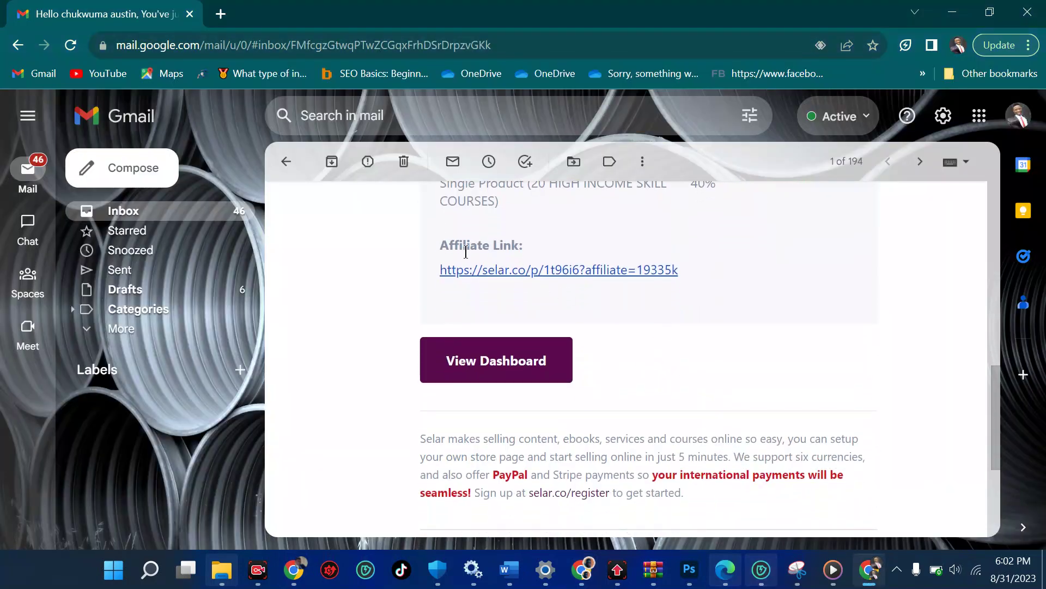
Select the single-product affiliate link in the Selar email to copy it
{"action": "left_click_drag", "start_coordinate": [696, 282], "coordinate": [440, 272]}
{"action": "key", "text": "ctrl+c"}
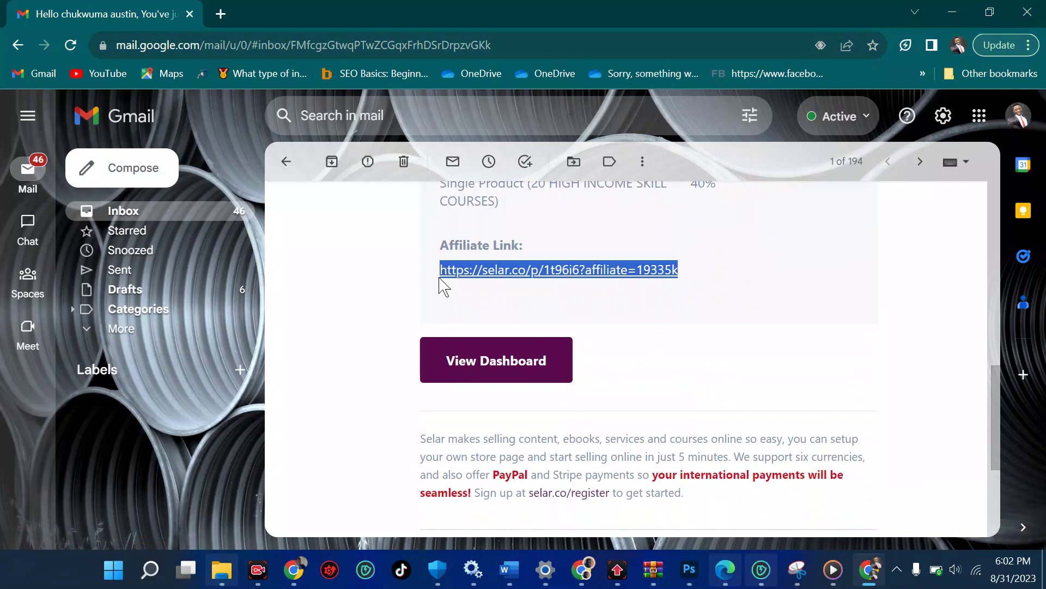
In a new tab via bitly.com, paste the selar.co affiliate URL to load the 20 HIGH INCOME SKILL COURSES page
{"action": "left_click", "coordinate": [220, 15]}
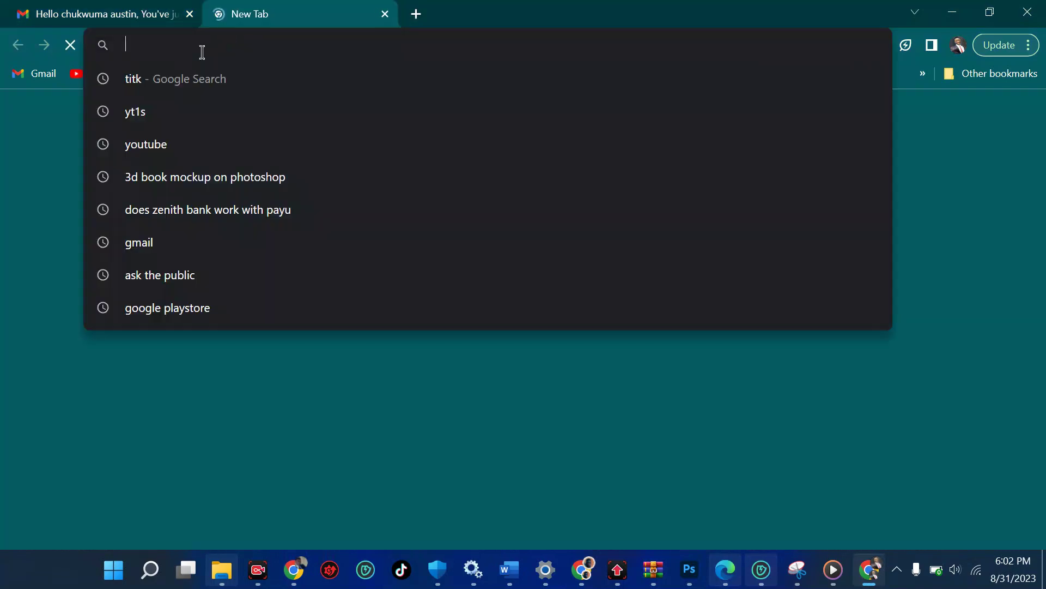
{"action": "type", "text": "bitly"}
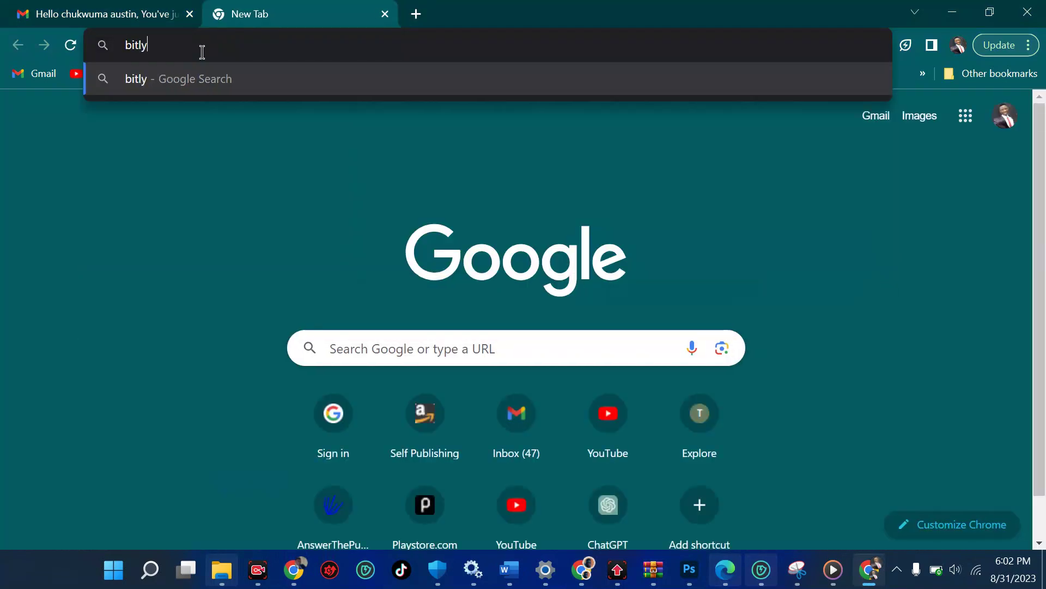
{"action": "key", "text": "Return"}
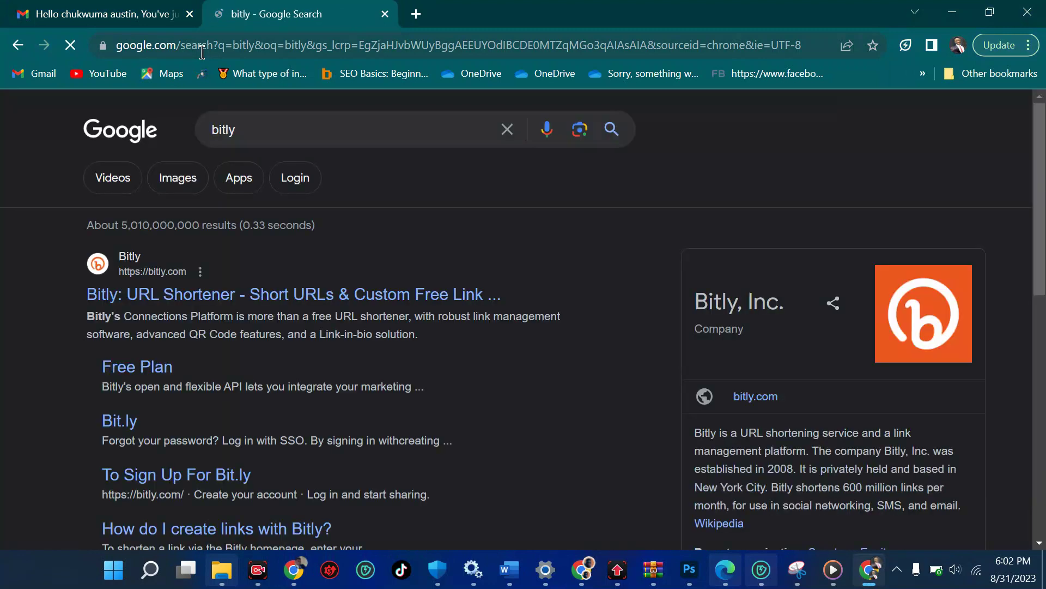
{"action": "left_click", "coordinate": [215, 299]}
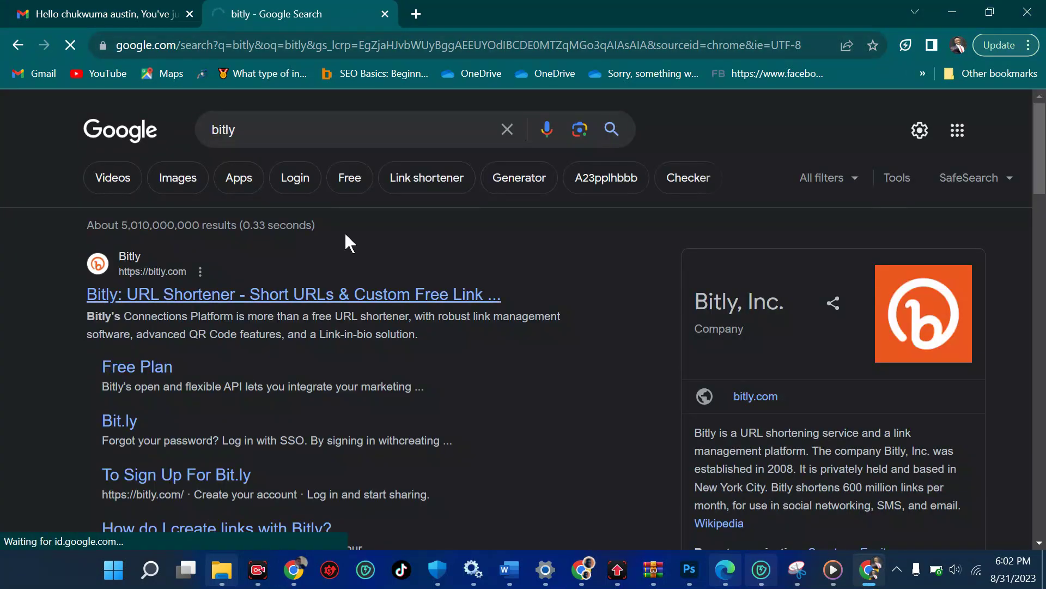
{"action": "left_click", "coordinate": [324, 45]}
{"action": "key", "text": "ctrl+v"}
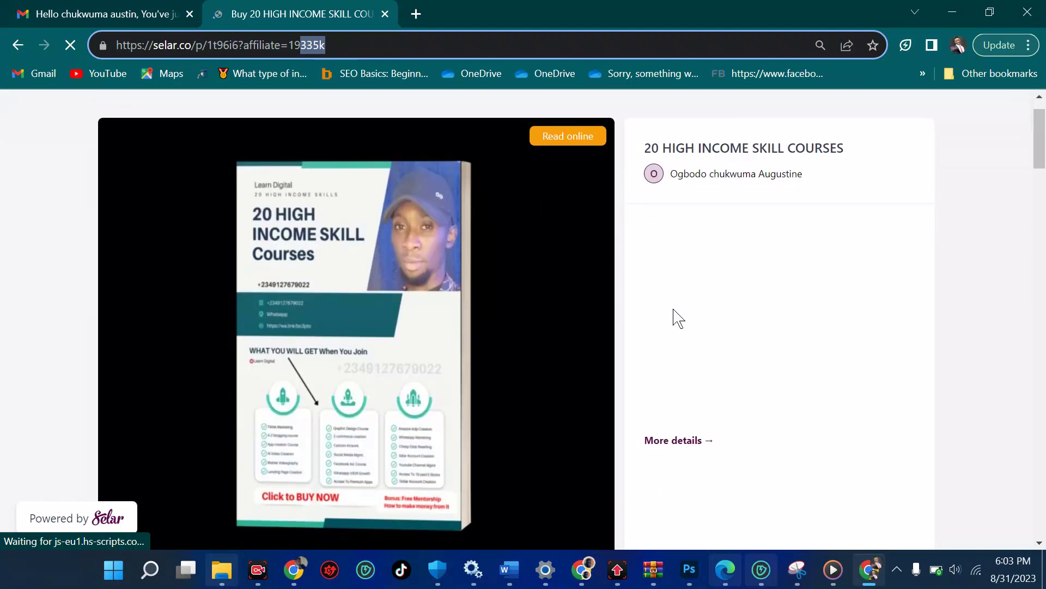
{"action": "scroll", "coordinate": [675, 319], "scroll_direction": "down", "scroll_amount": 4}
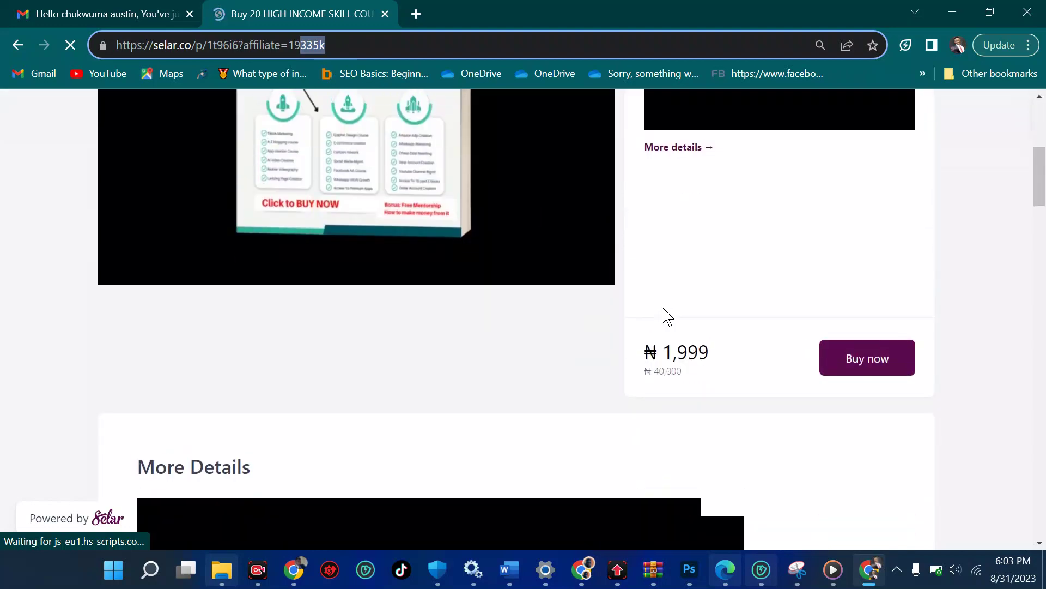
{"action": "scroll", "coordinate": [662, 315], "scroll_direction": "up", "scroll_amount": 1}
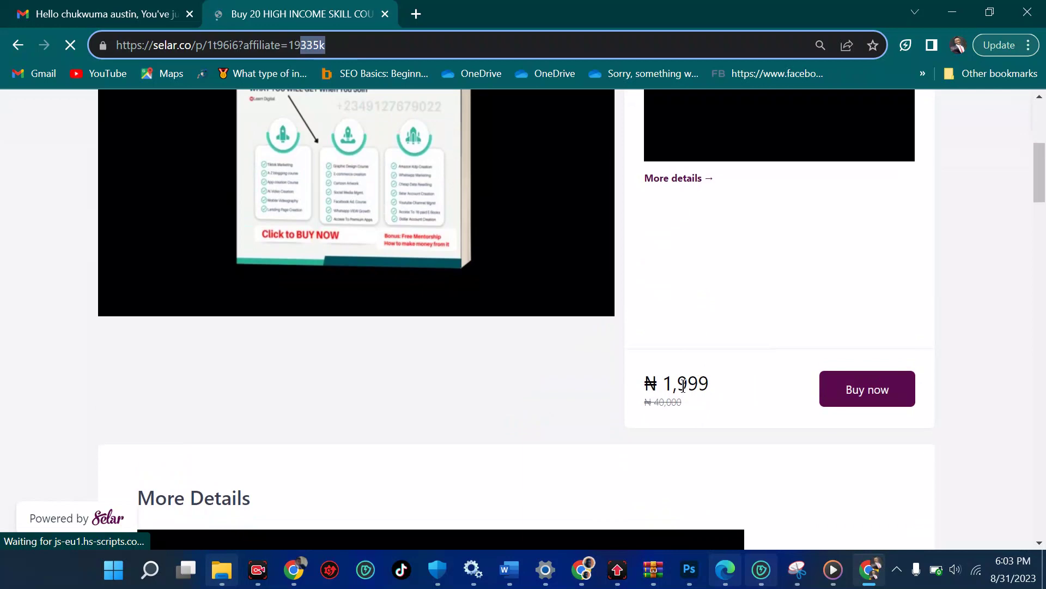
{"action": "scroll", "coordinate": [380, 314], "scroll_direction": "up", "scroll_amount": 4}
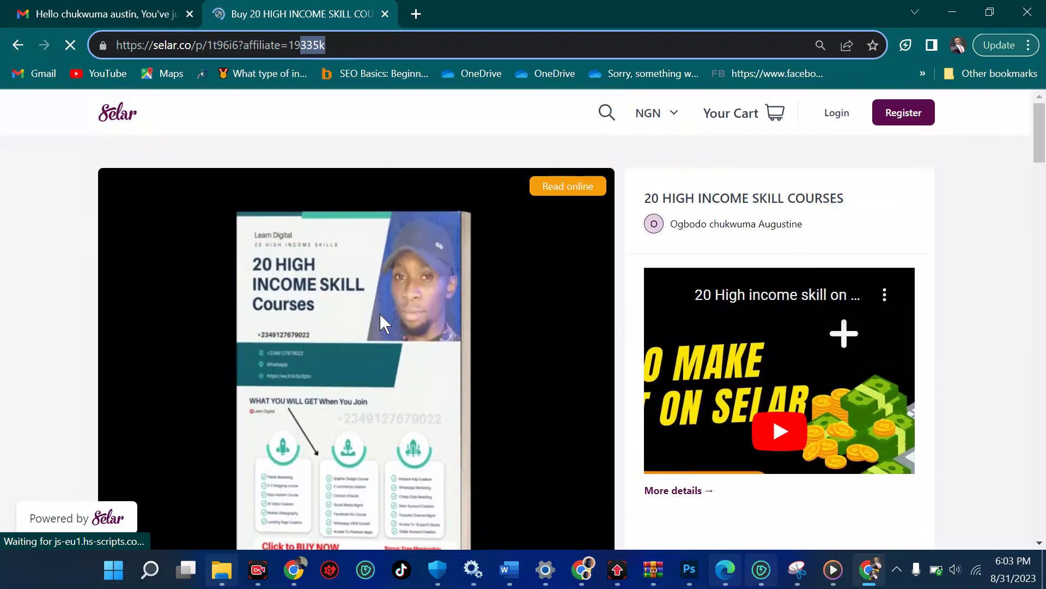
{"action": "scroll", "coordinate": [477, 326], "scroll_direction": "down", "scroll_amount": 3}
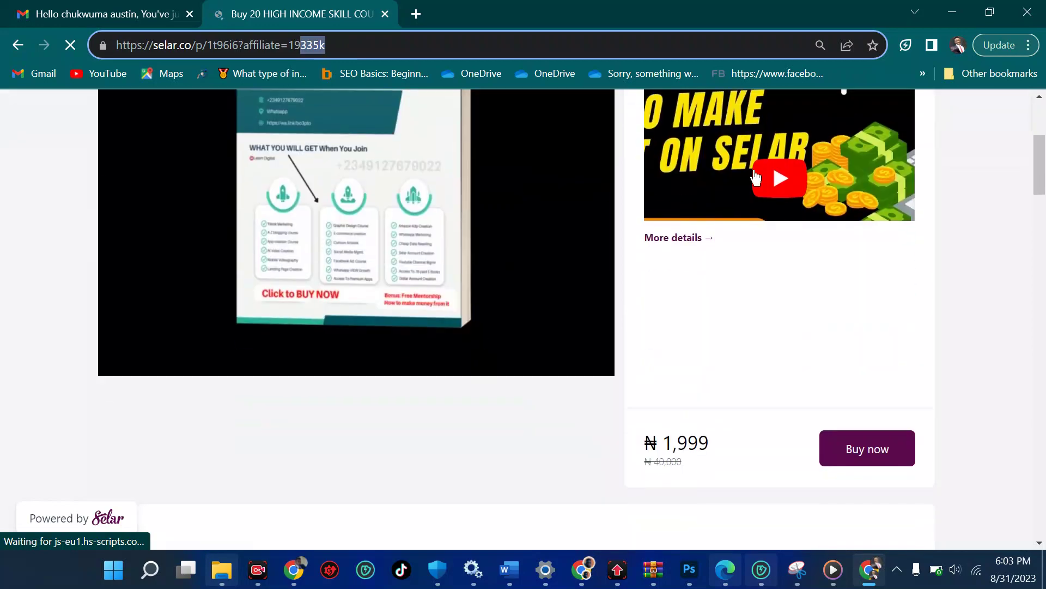
{"action": "scroll", "coordinate": [755, 176], "scroll_direction": "up", "scroll_amount": 2}
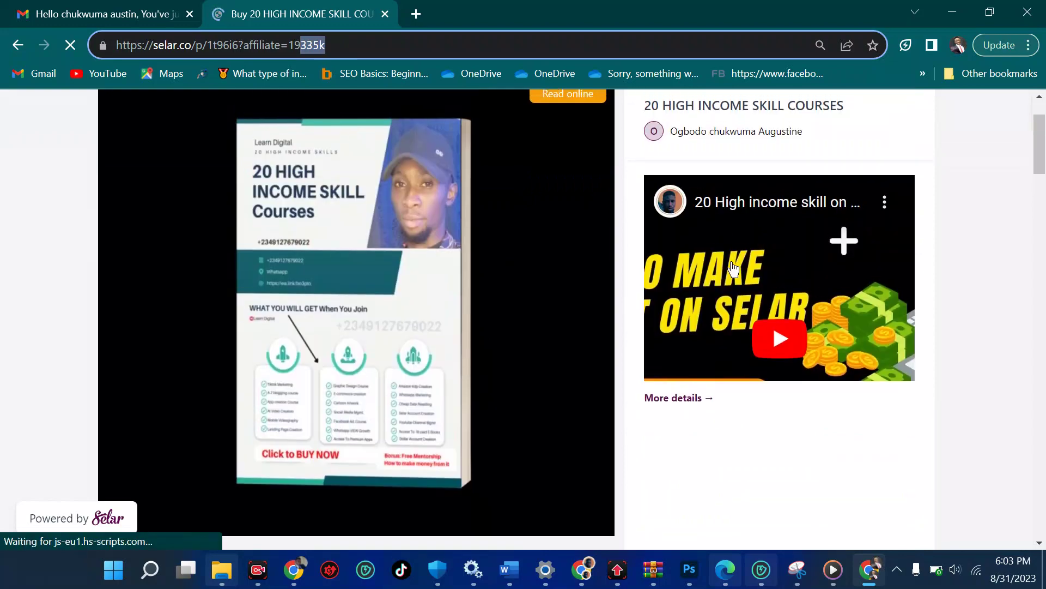
{"action": "scroll", "coordinate": [723, 332], "scroll_direction": "down", "scroll_amount": 2}
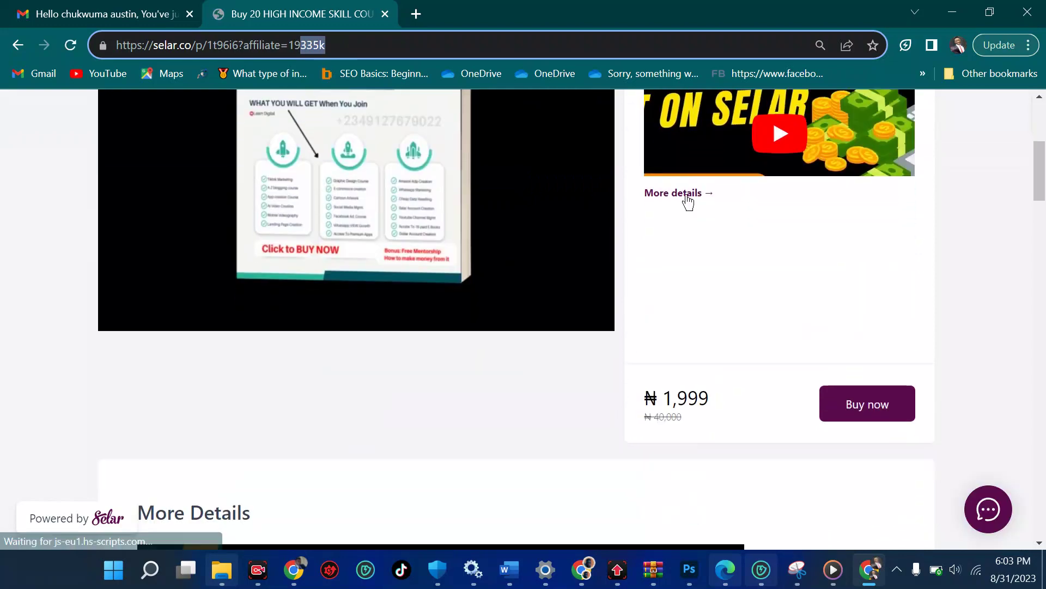
{"action": "scroll", "coordinate": [687, 203], "scroll_direction": "down", "scroll_amount": 8}
{"action": "scroll", "coordinate": [482, 287], "scroll_direction": "down", "scroll_amount": 8}
{"action": "scroll", "coordinate": [481, 287], "scroll_direction": "up", "scroll_amount": 5}
{"action": "scroll", "coordinate": [482, 287], "scroll_direction": "up", "scroll_amount": 3}
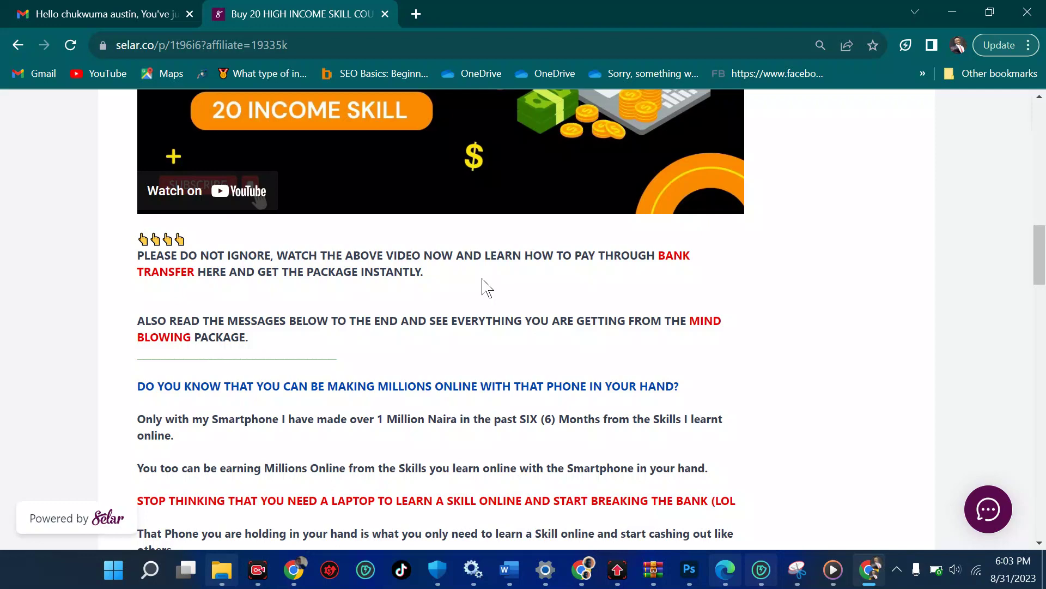
{"action": "scroll", "coordinate": [481, 287], "scroll_direction": "down", "scroll_amount": 1}
{"action": "scroll", "coordinate": [482, 286], "scroll_direction": "down", "scroll_amount": 2}
{"action": "scroll", "coordinate": [482, 287], "scroll_direction": "down", "scroll_amount": 1}
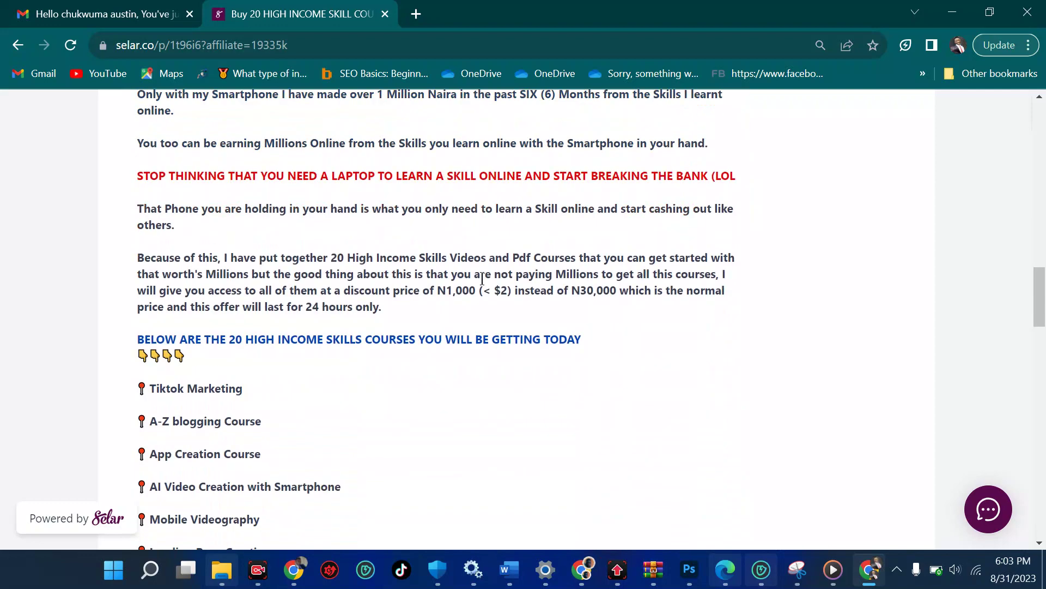
{"action": "scroll", "coordinate": [482, 287], "scroll_direction": "down", "scroll_amount": 1}
{"action": "scroll", "coordinate": [262, 330], "scroll_direction": "down", "scroll_amount": 1}
{"action": "scroll", "coordinate": [262, 329], "scroll_direction": "down", "scroll_amount": 1}
{"action": "scroll", "coordinate": [262, 330], "scroll_direction": "down", "scroll_amount": 1}
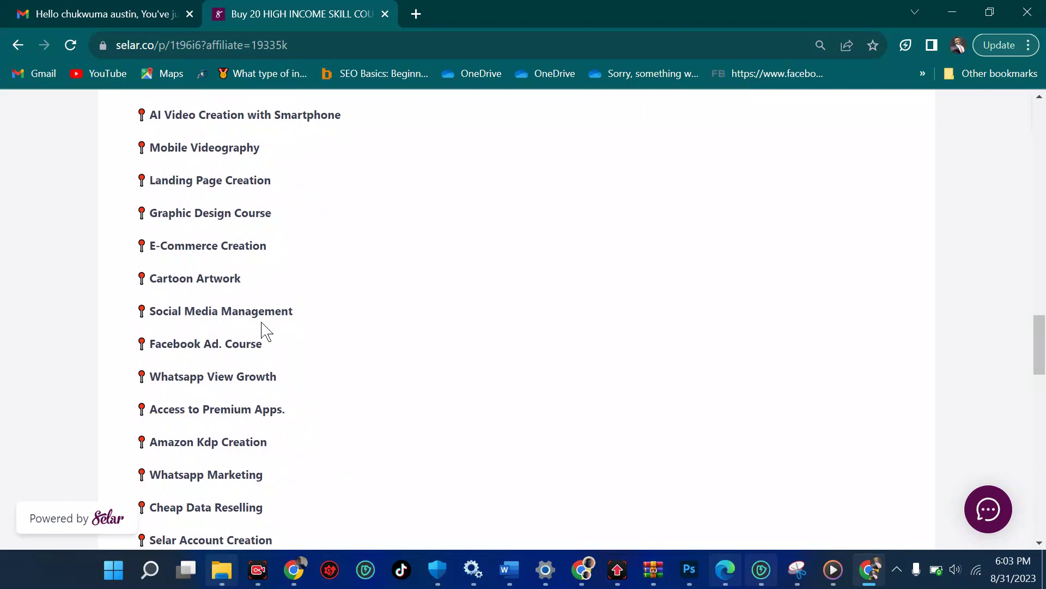
{"action": "scroll", "coordinate": [261, 329], "scroll_direction": "down", "scroll_amount": 2}
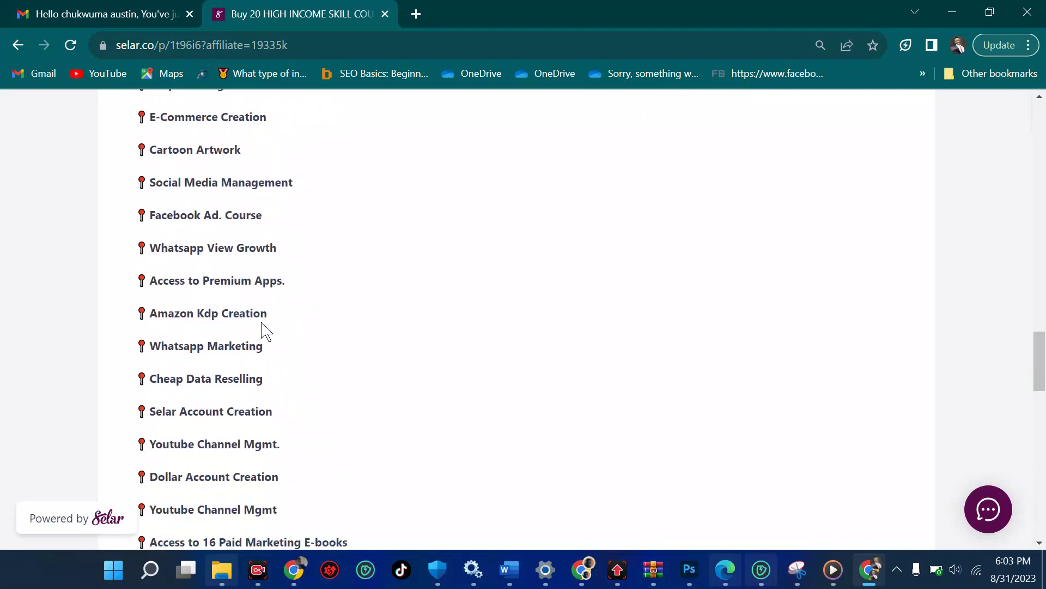
{"action": "scroll", "coordinate": [262, 330], "scroll_direction": "down", "scroll_amount": 2}
{"action": "scroll", "coordinate": [262, 327], "scroll_direction": "down", "scroll_amount": 1}
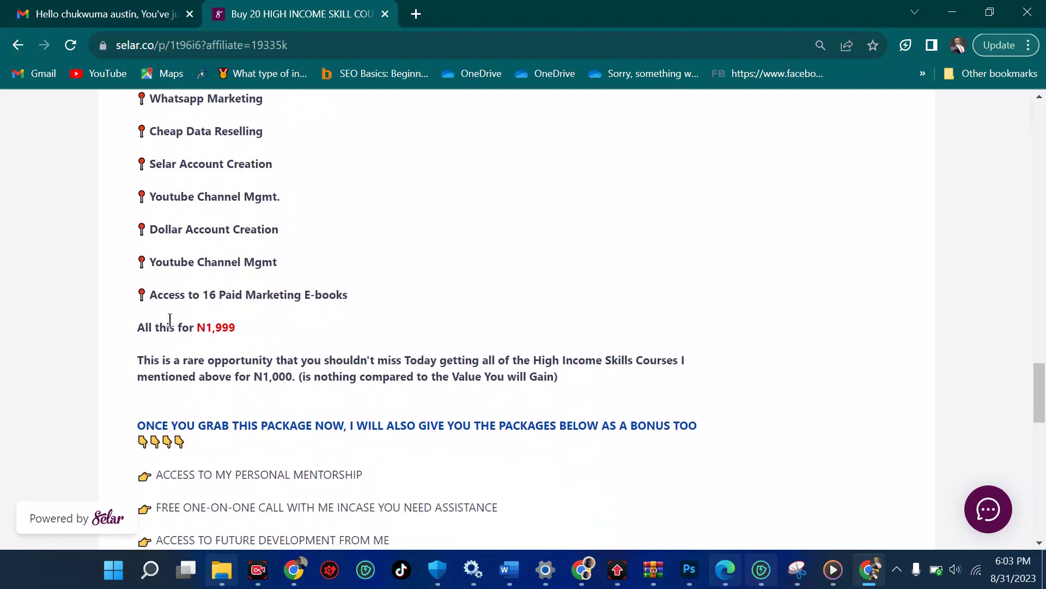
{"action": "scroll", "coordinate": [817, 322], "scroll_direction": "up", "scroll_amount": 1}
{"action": "scroll", "coordinate": [818, 322], "scroll_direction": "up", "scroll_amount": 5}
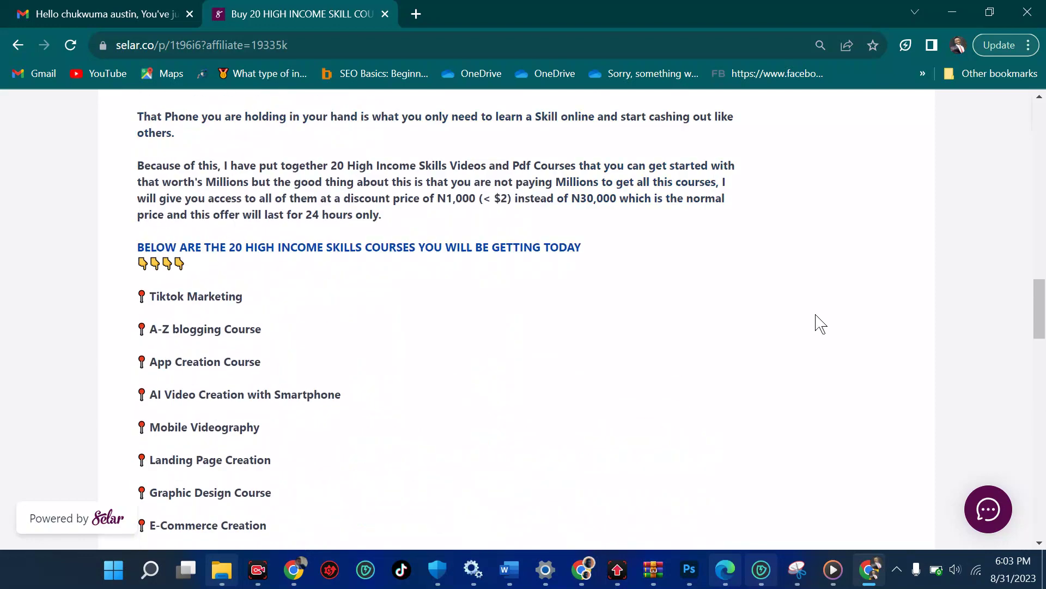
{"action": "scroll", "coordinate": [817, 323], "scroll_direction": "up", "scroll_amount": 5}
{"action": "scroll", "coordinate": [818, 322], "scroll_direction": "up", "scroll_amount": 5}
{"action": "scroll", "coordinate": [819, 323], "scroll_direction": "up", "scroll_amount": 1}
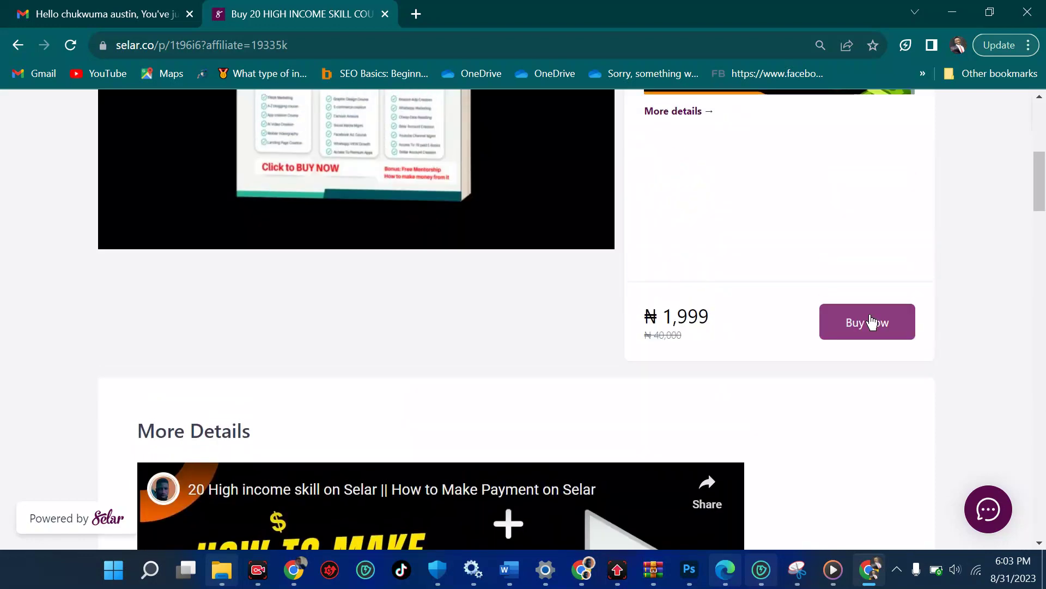
Buy now to put the course in the cart at ₦1,999, then switch to the Gmail window
{"action": "left_click", "coordinate": [872, 323]}
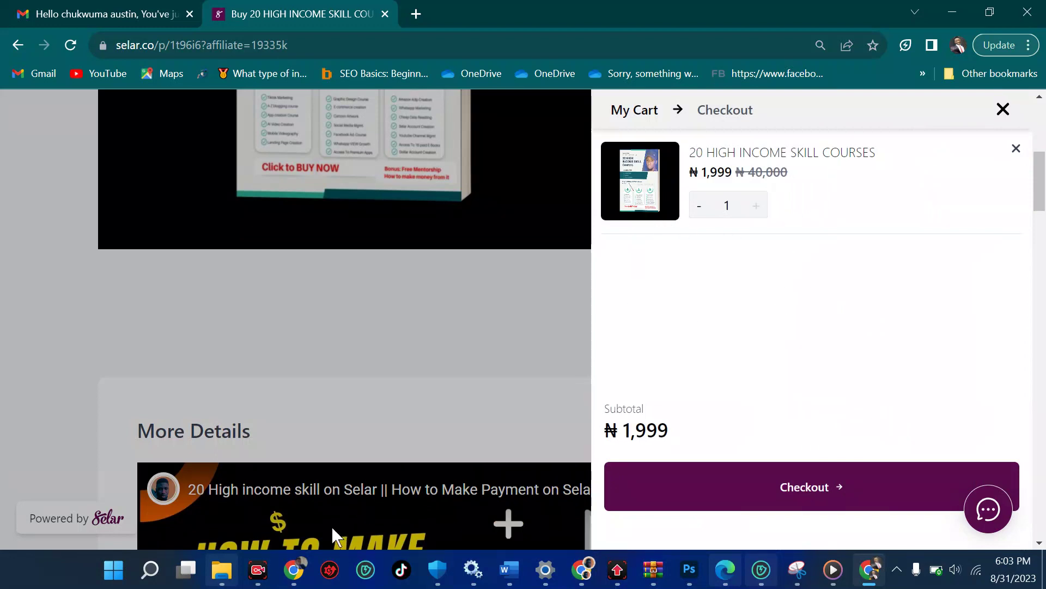
{"action": "mouse_move", "coordinate": [294, 569]}
{"action": "left_click", "coordinate": [294, 490]}
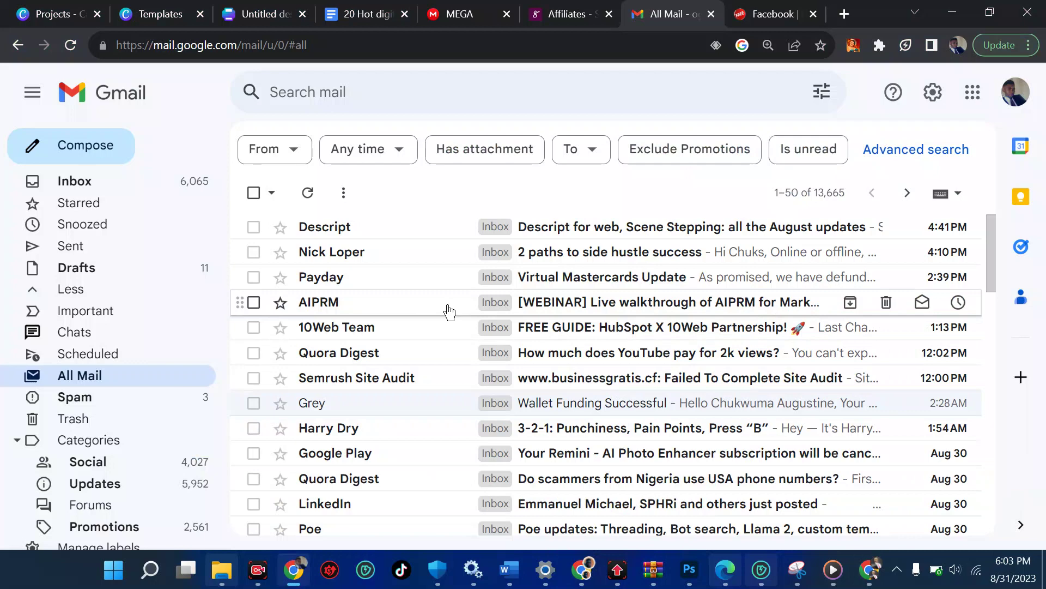
Return to Selar's Affiliates page via the navigation menu and open the All Products affiliate's actions
{"action": "left_click", "coordinate": [549, 13]}
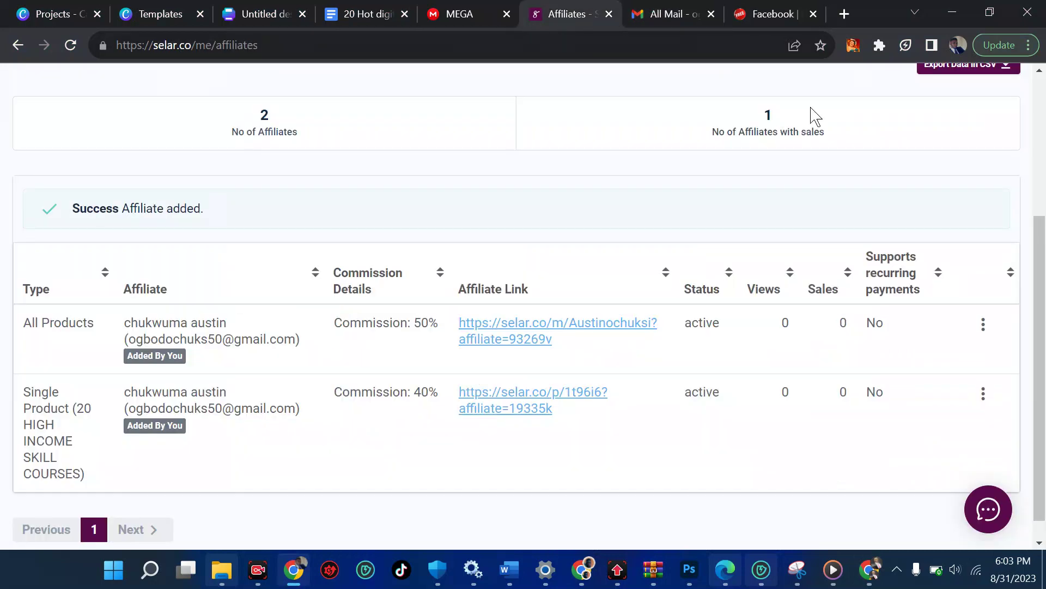
{"action": "scroll", "coordinate": [812, 114], "scroll_direction": "up", "scroll_amount": 3}
{"action": "left_click", "coordinate": [883, 90]}
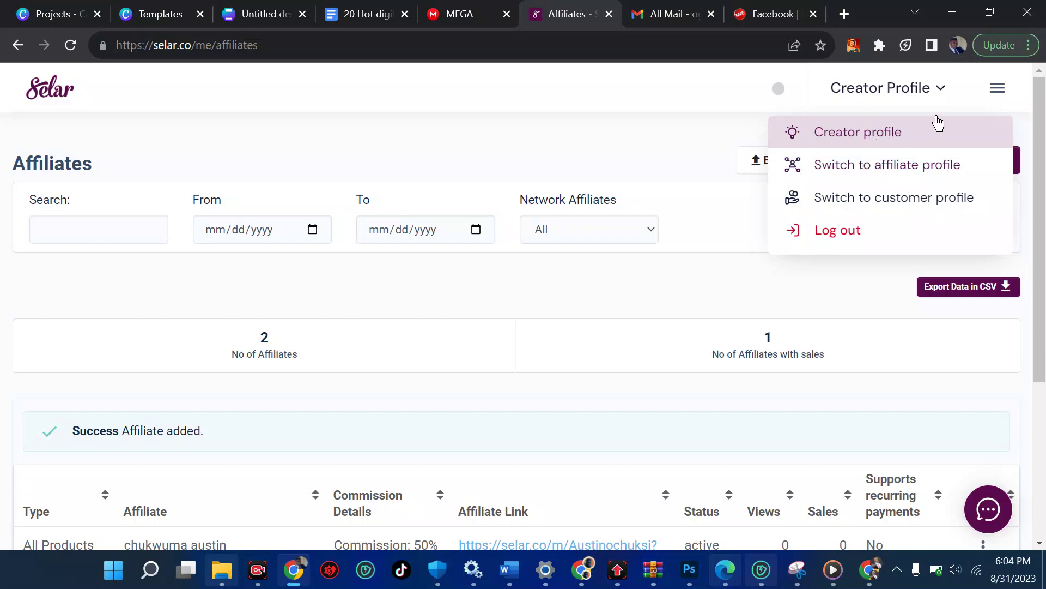
{"action": "left_click", "coordinate": [997, 90]}
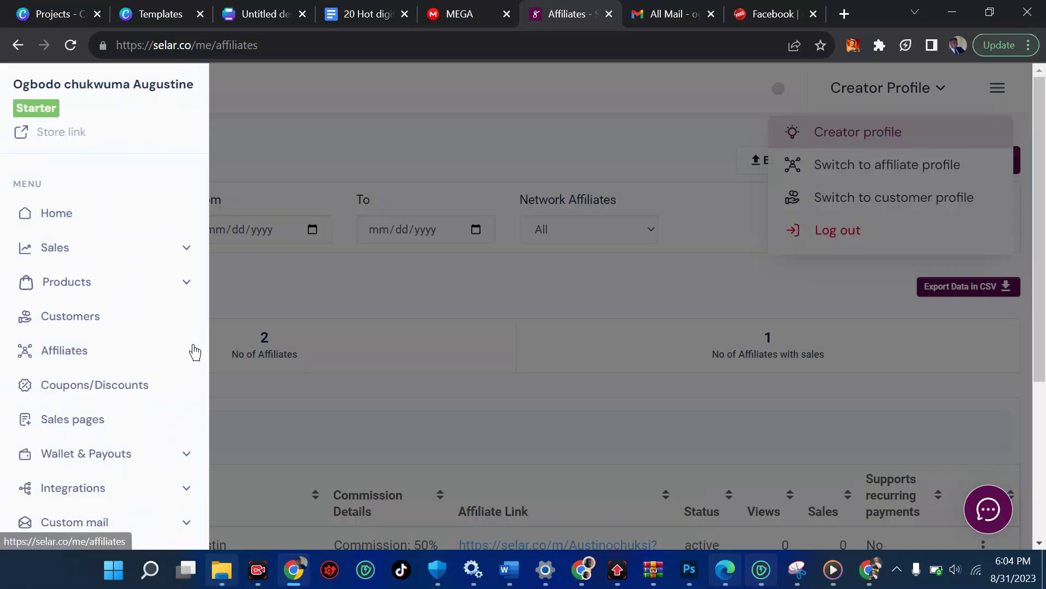
{"action": "scroll", "coordinate": [104, 463], "scroll_direction": "down", "scroll_amount": 1}
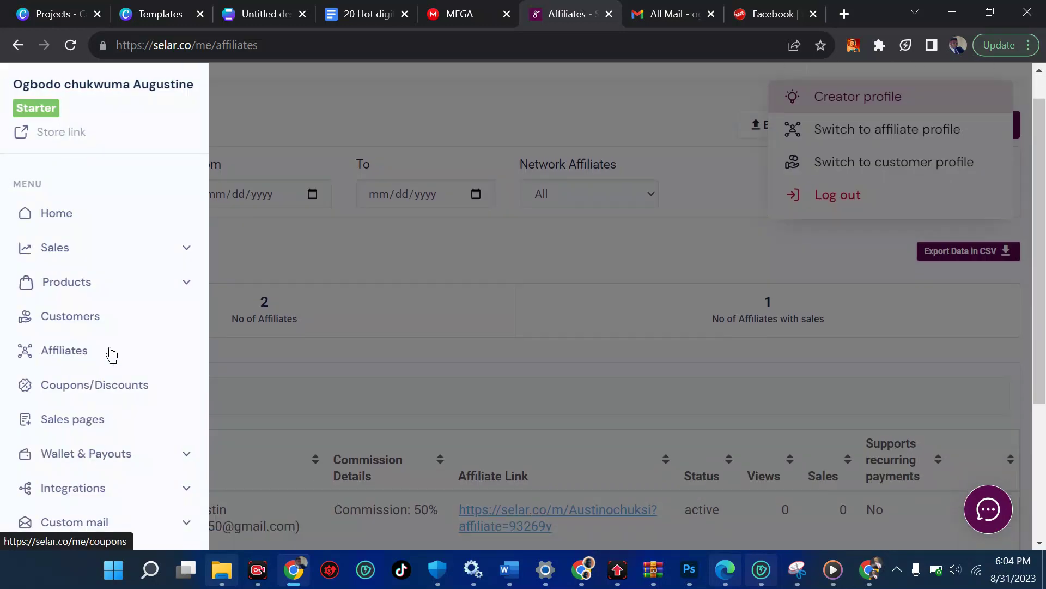
{"action": "left_click", "coordinate": [69, 366]}
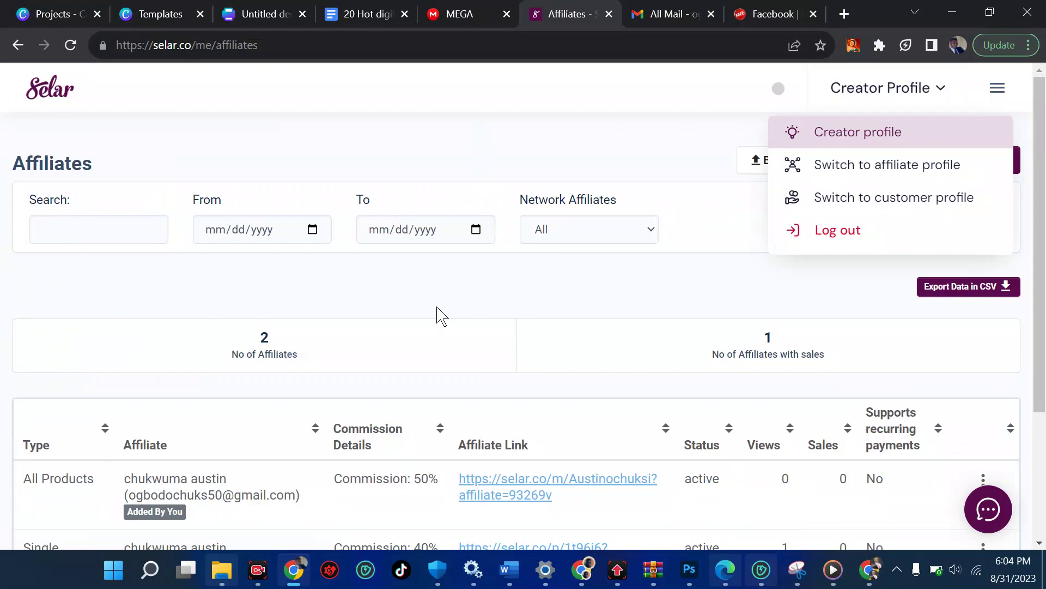
{"action": "scroll", "coordinate": [441, 316], "scroll_direction": "down", "scroll_amount": 2}
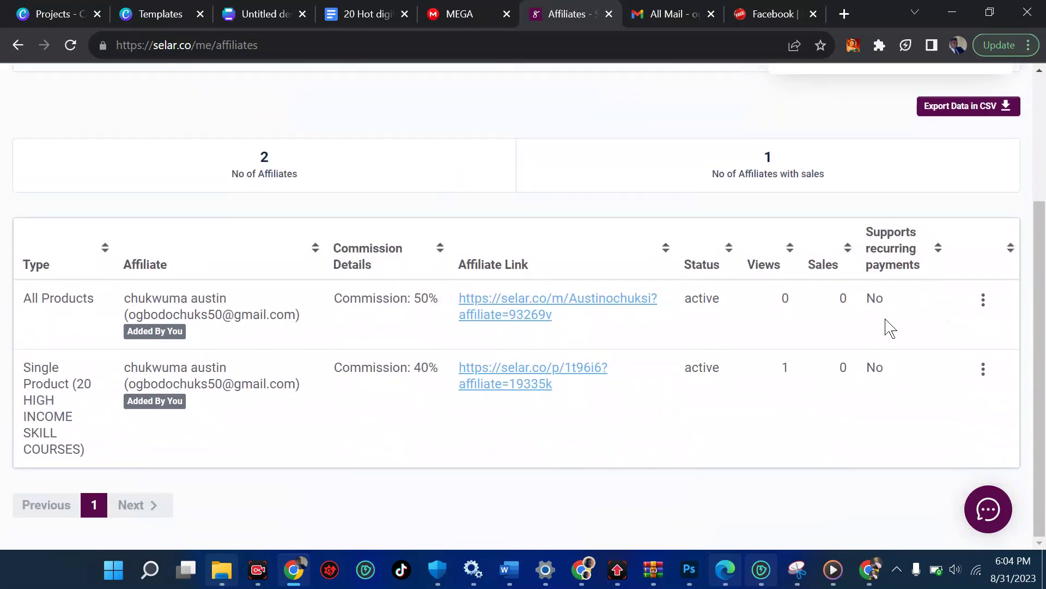
{"action": "left_click", "coordinate": [984, 303]}
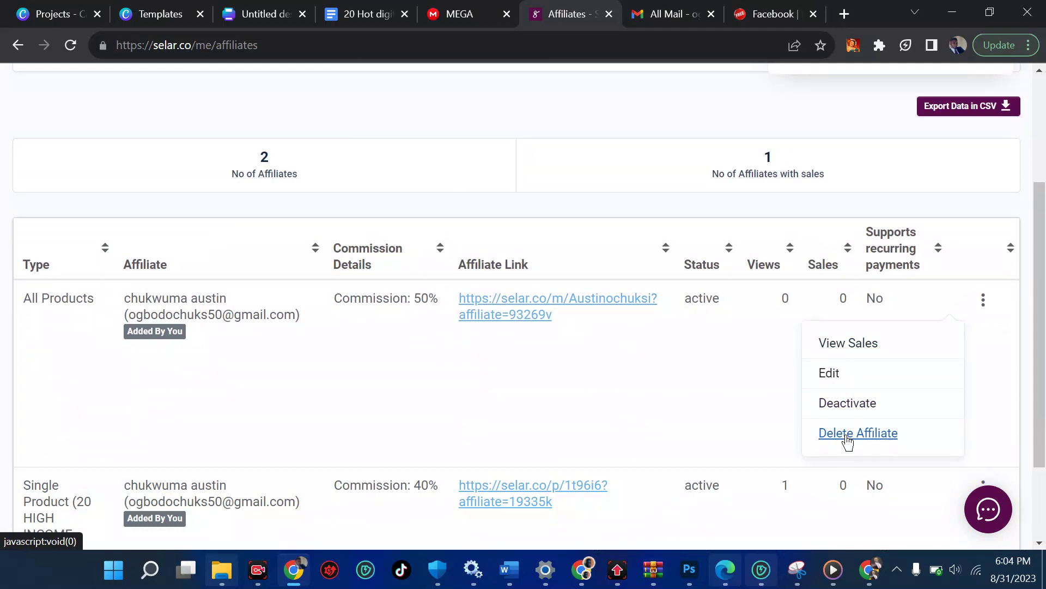
{"action": "scroll", "coordinate": [827, 404], "scroll_direction": "down", "scroll_amount": 1}
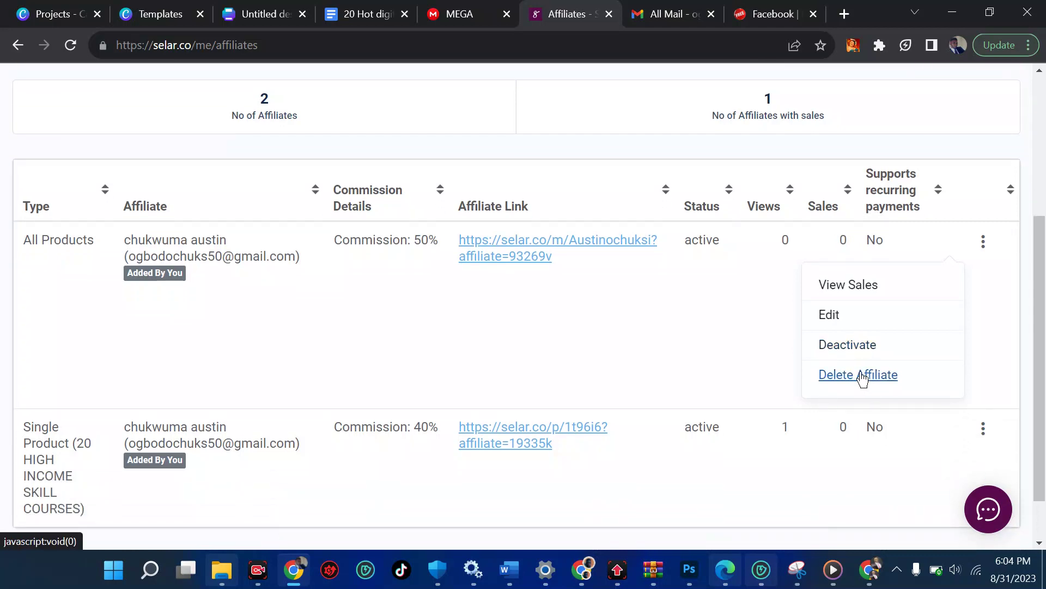
Delete the All Products affiliate, leaving only the single-product 40% affiliate
{"action": "left_click", "coordinate": [862, 374]}
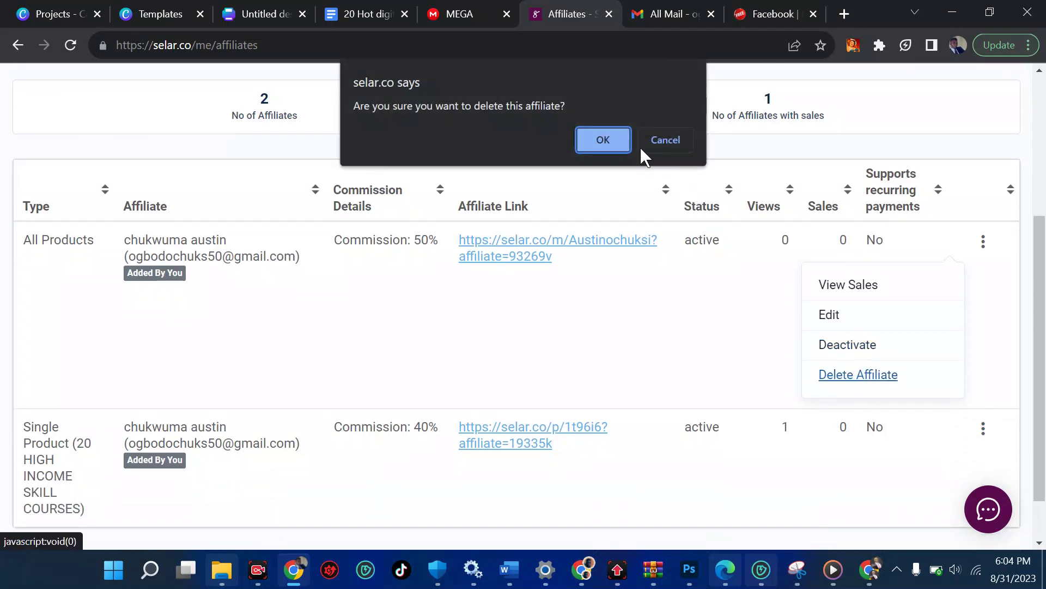
{"action": "left_click", "coordinate": [611, 139]}
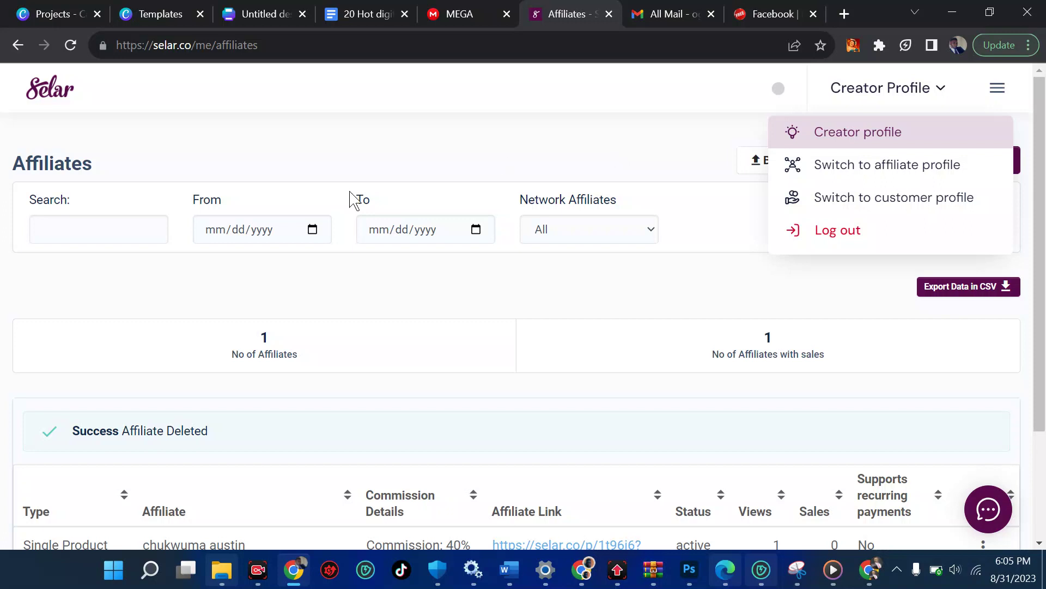
{"action": "scroll", "coordinate": [301, 212], "scroll_direction": "down", "scroll_amount": 1}
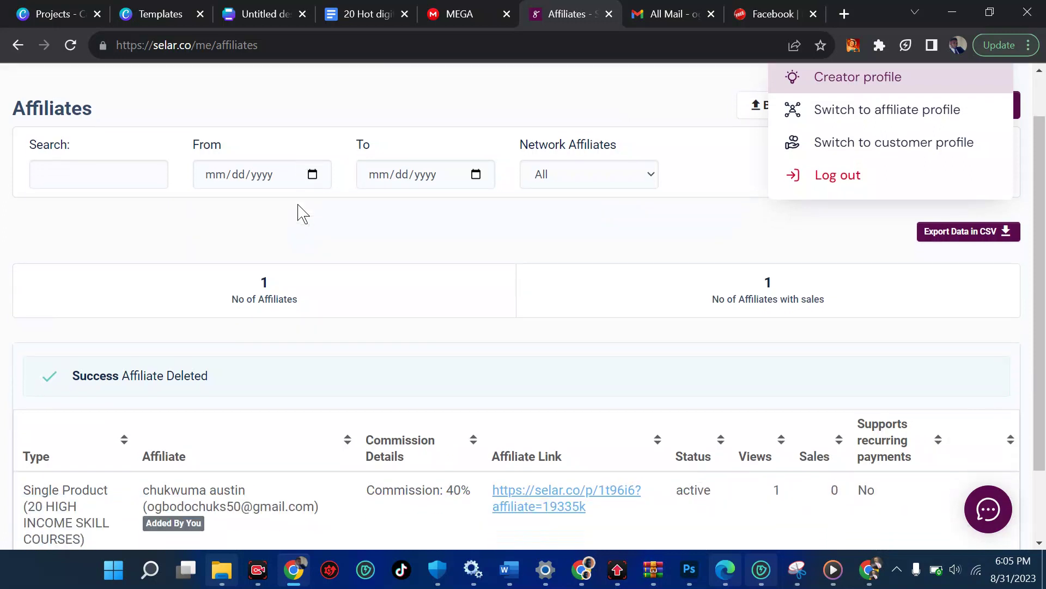
Switch to the customer profile, showing the dashboard's single $0 Smart-Phone-Graphics purchase
{"action": "left_click", "coordinate": [906, 152]}
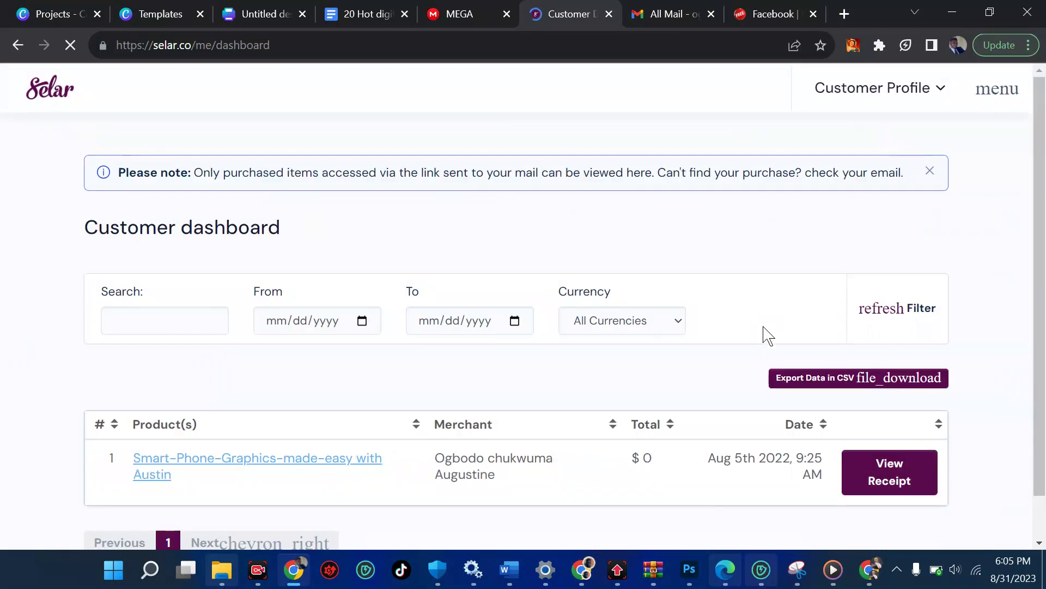
{"action": "scroll", "coordinate": [767, 335], "scroll_direction": "down", "scroll_amount": 1}
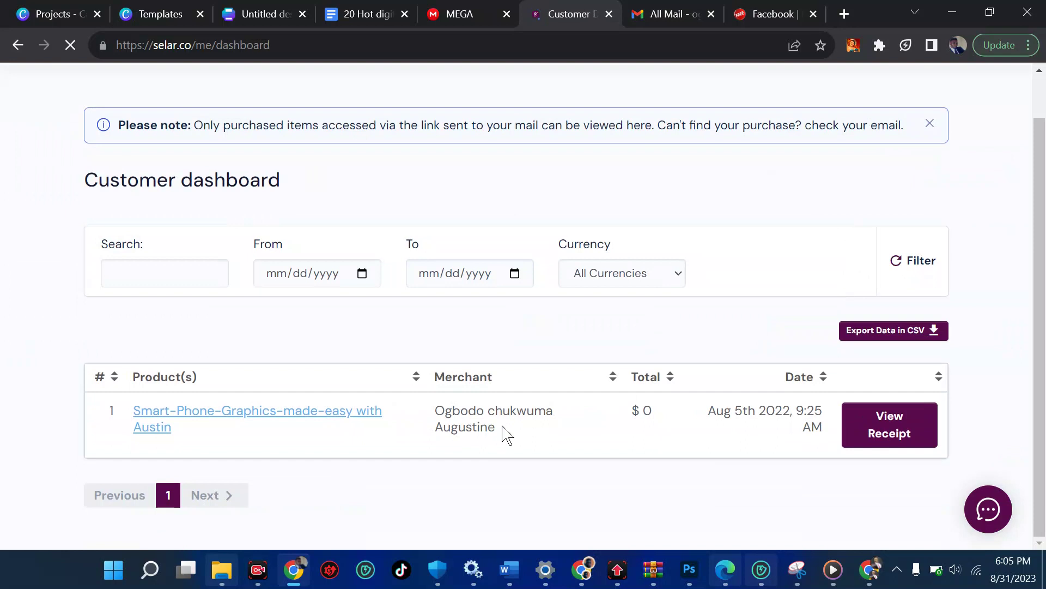
{"action": "left_click_drag", "start_coordinate": [533, 441], "coordinate": [439, 413]}
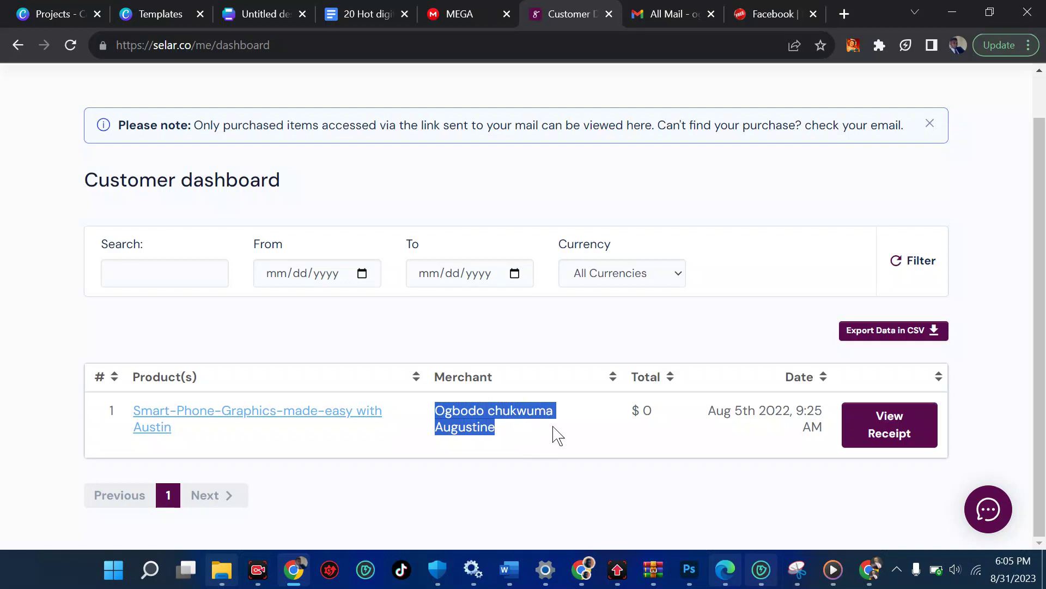
{"action": "scroll", "coordinate": [634, 386], "scroll_direction": "up", "scroll_amount": 1}
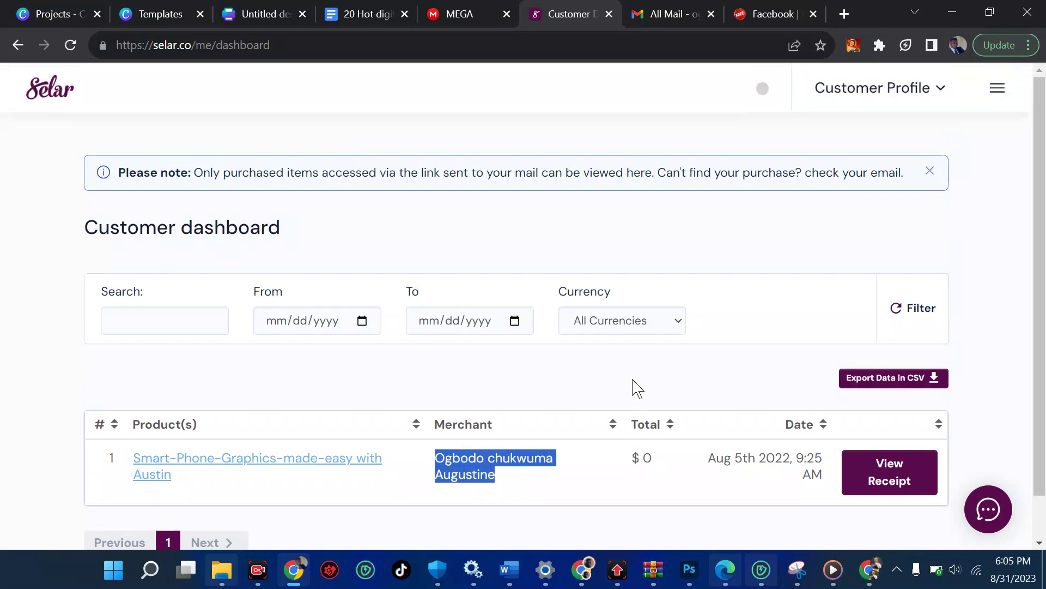